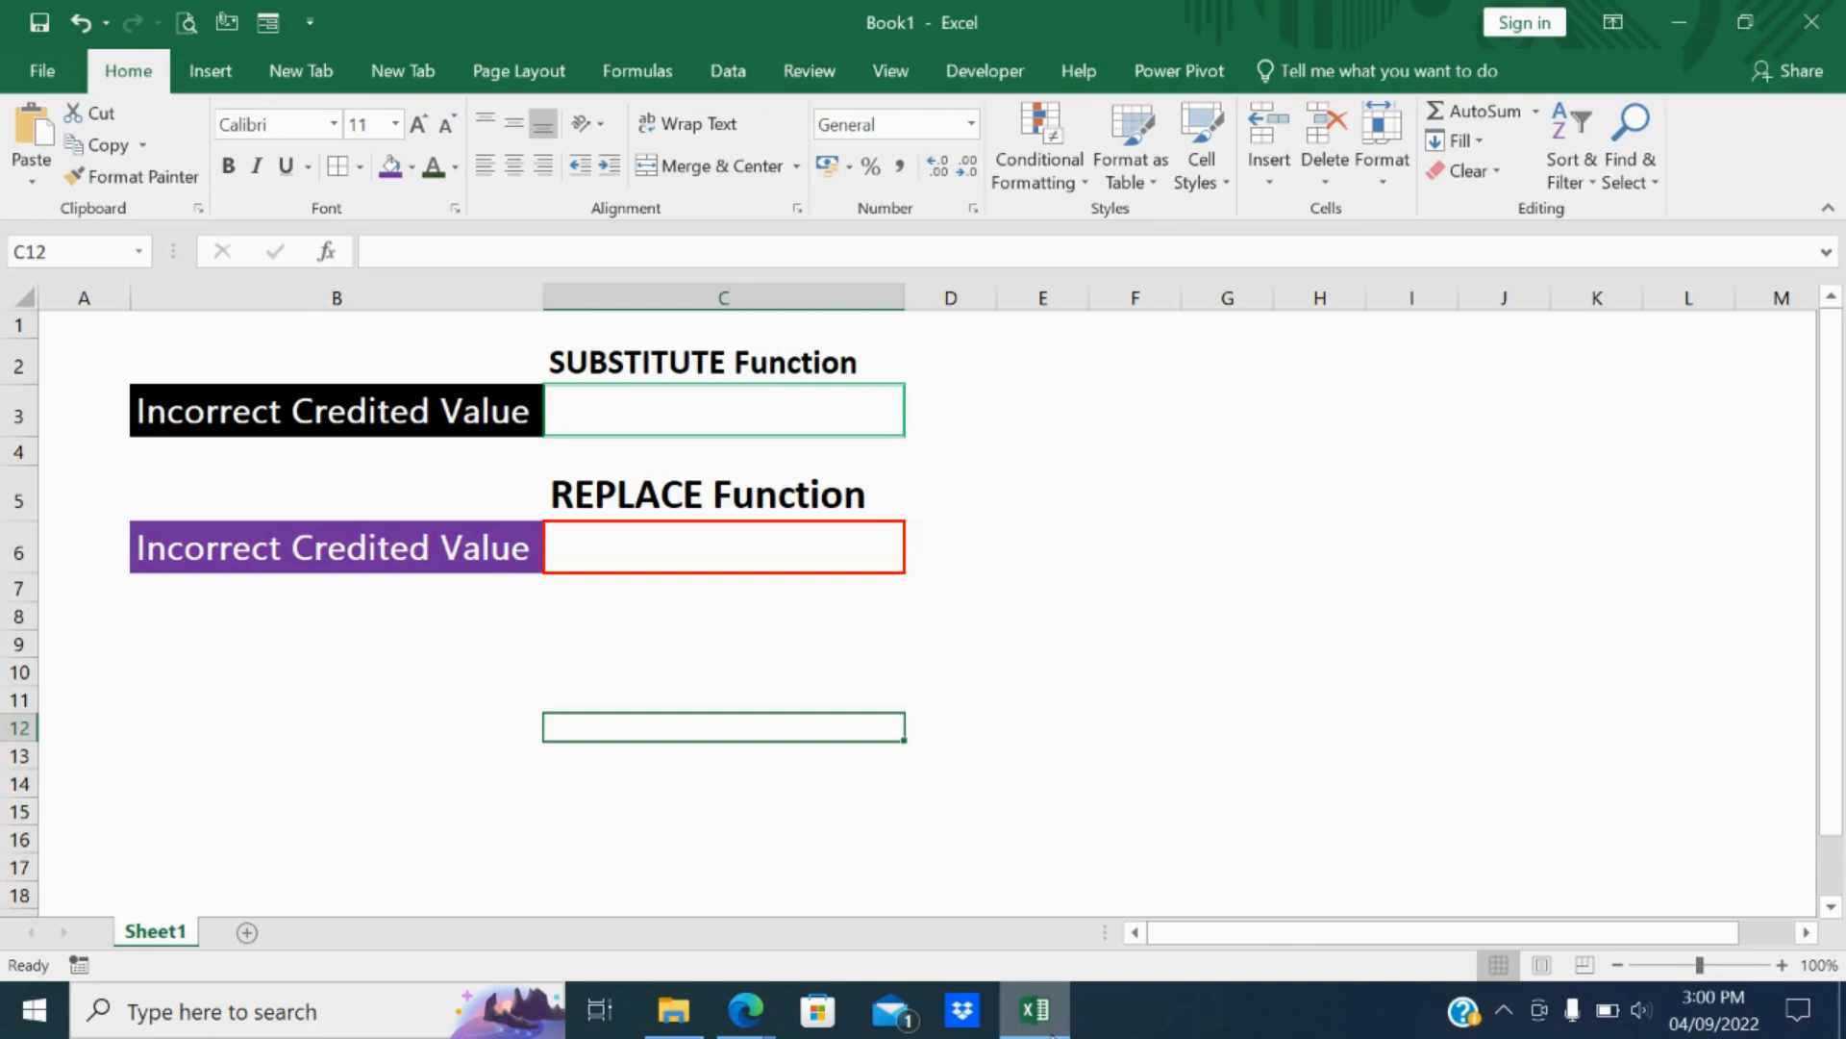
Start a SUBSTITUTE formula in cell C3 with B3 as its text argument
click(353, 413)
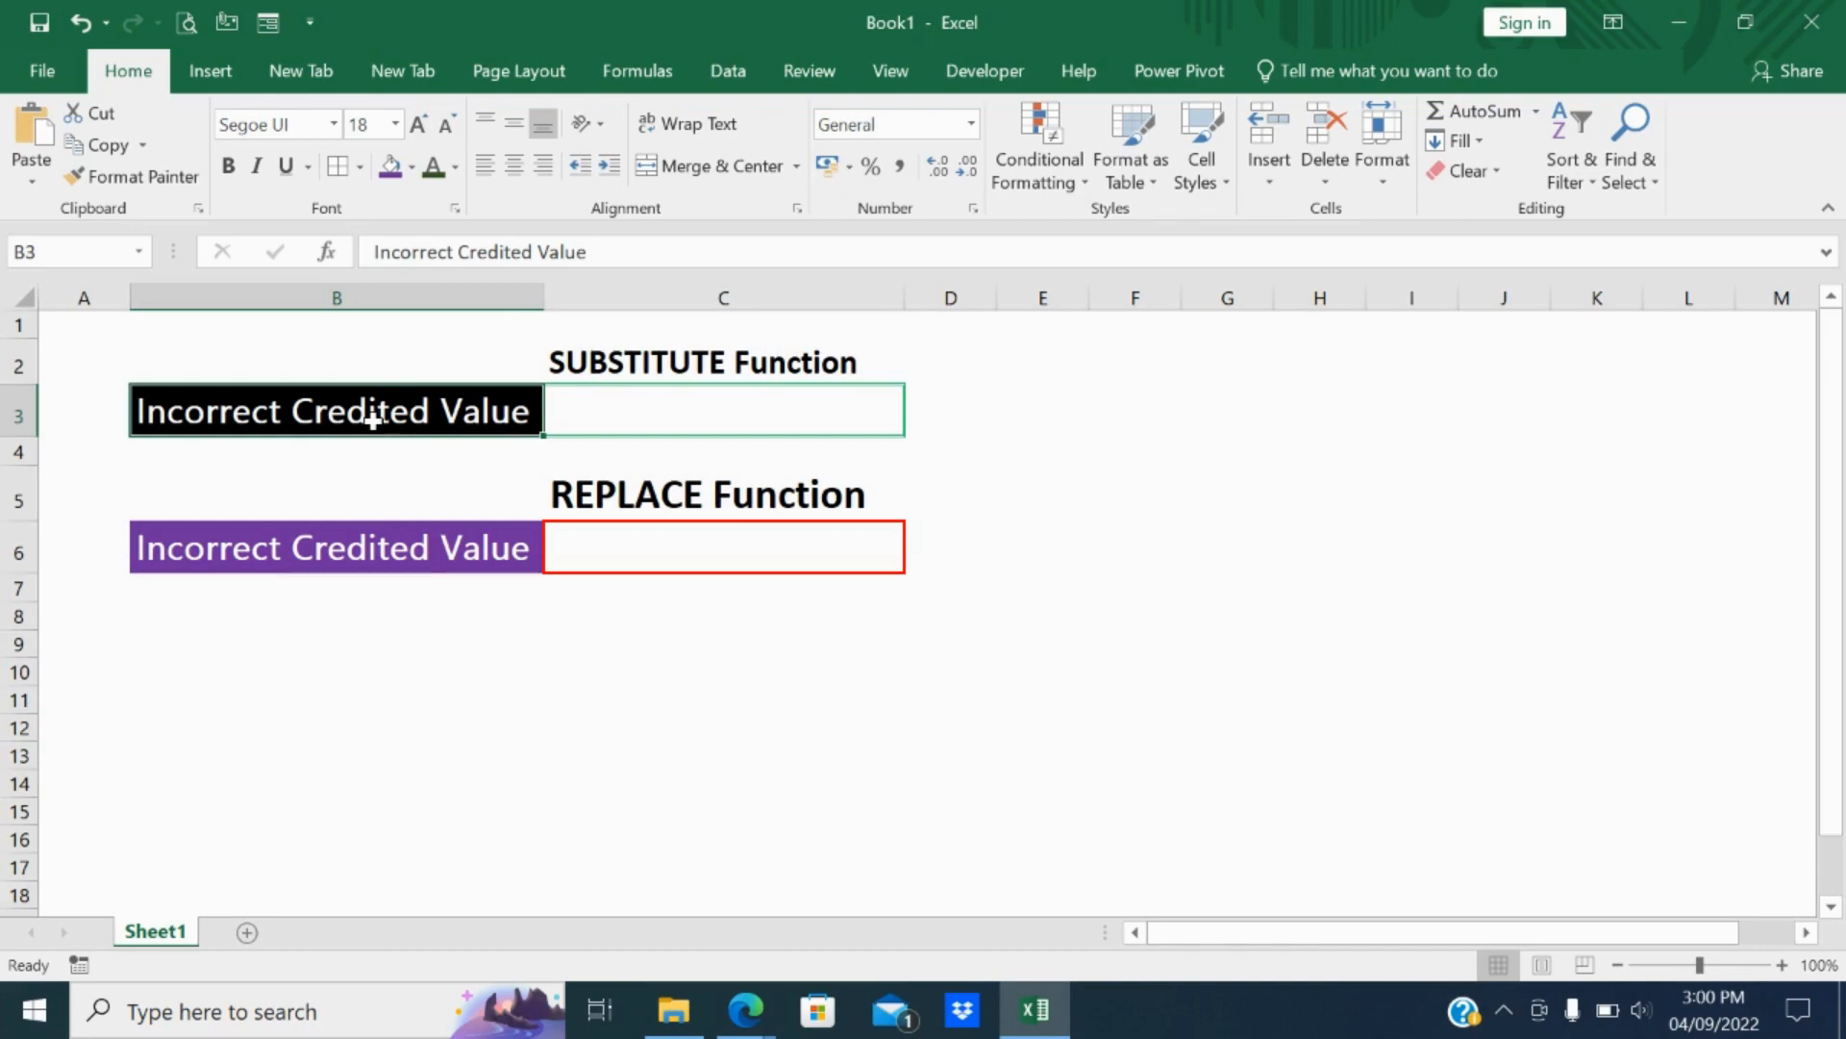
click(665, 406)
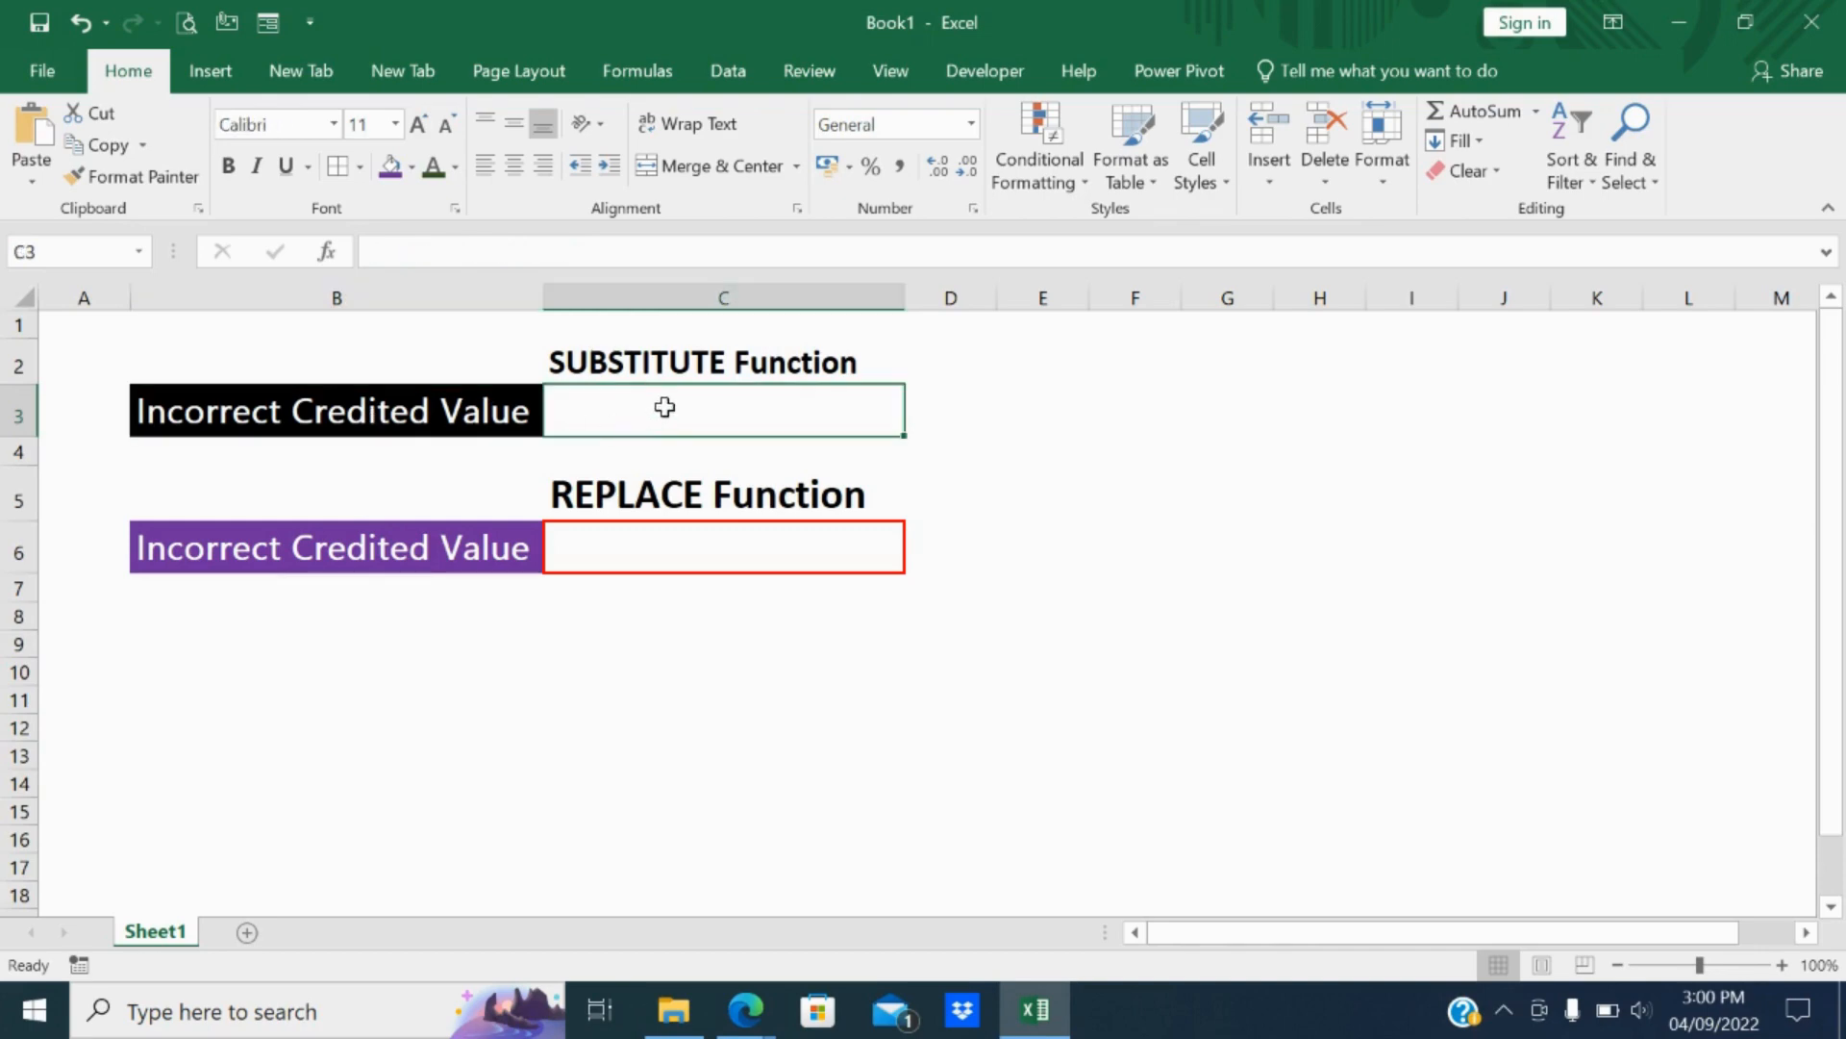
text(=sub)
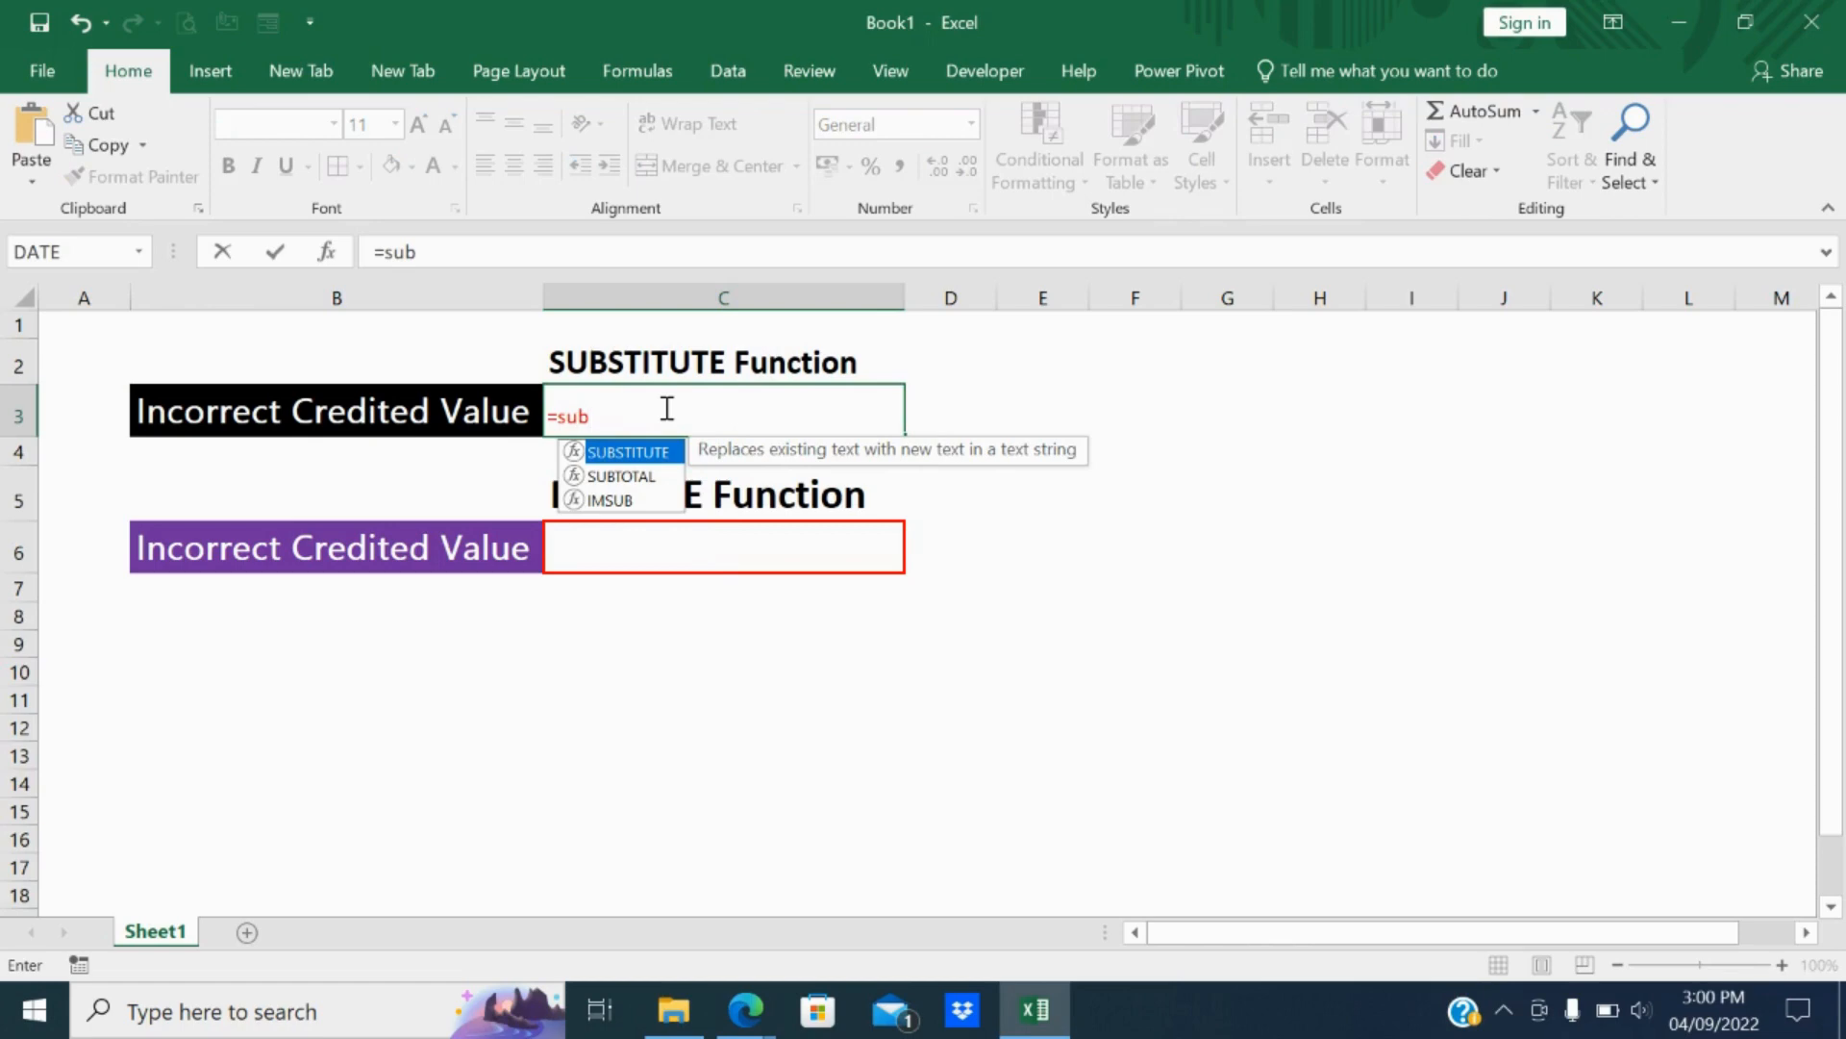
double_click(628, 452)
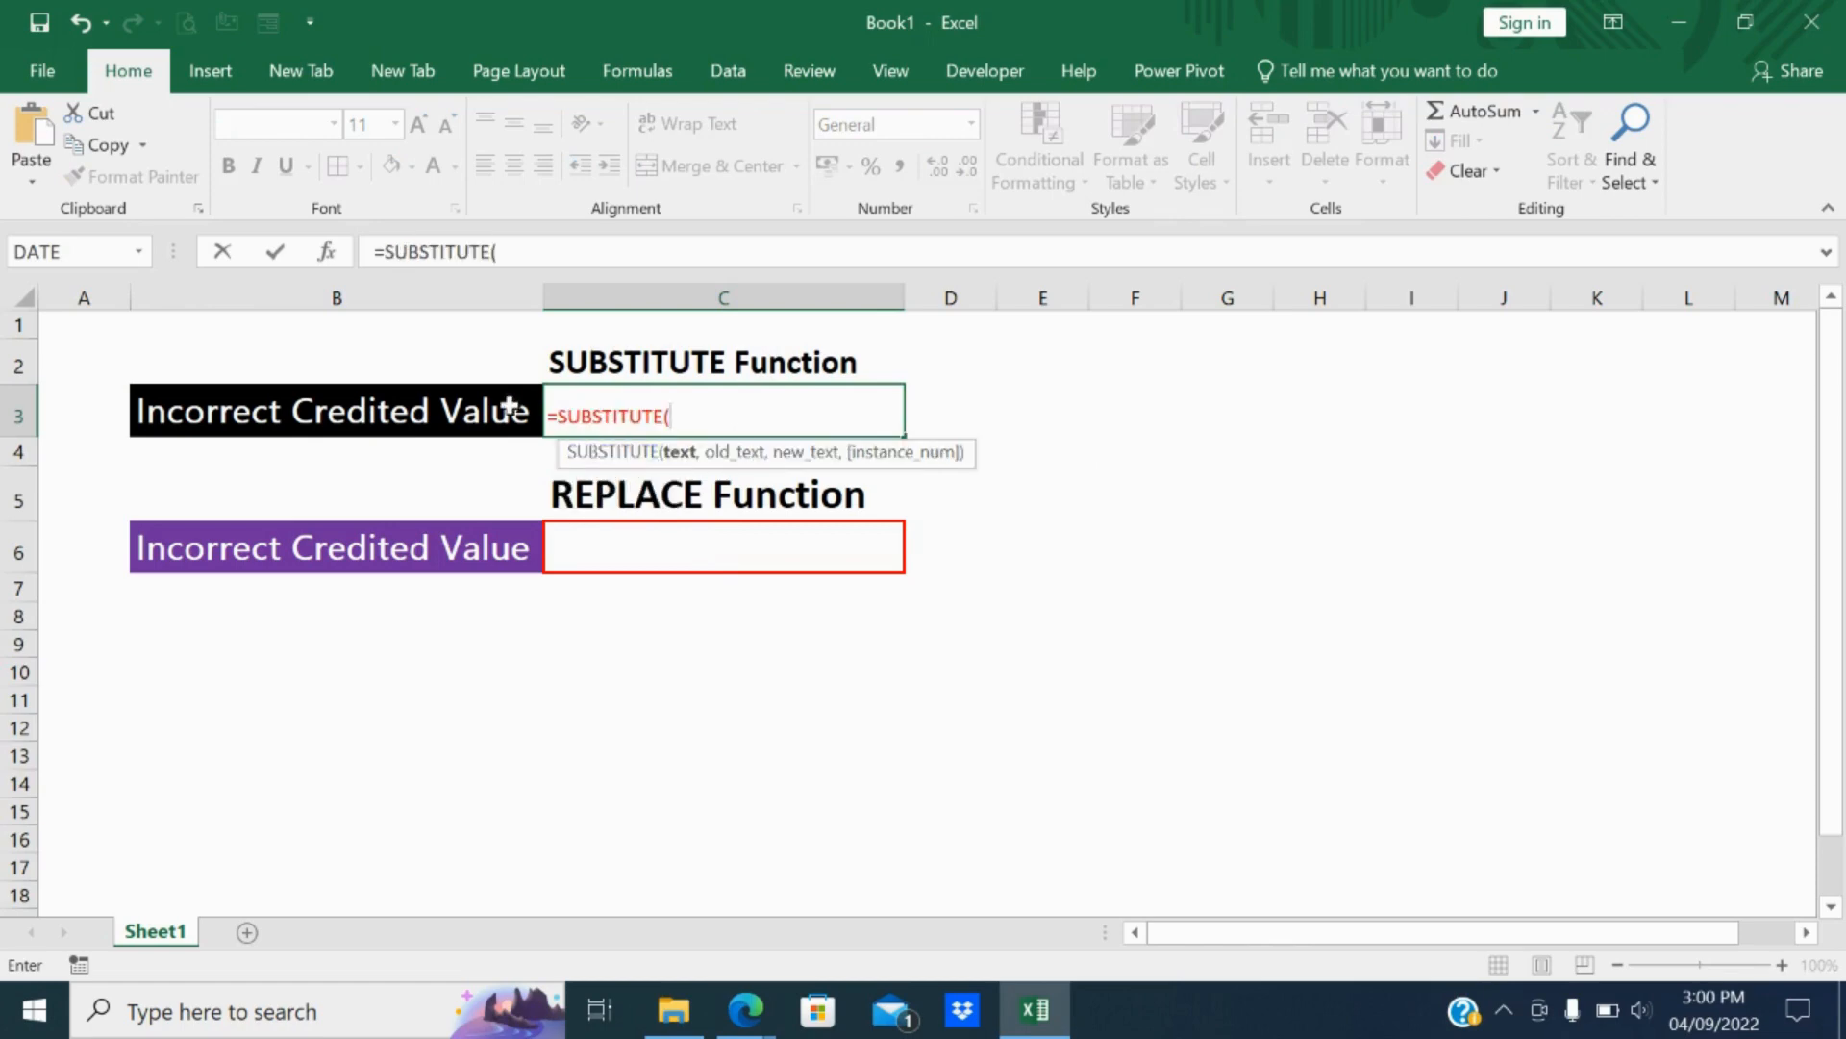
click(445, 405)
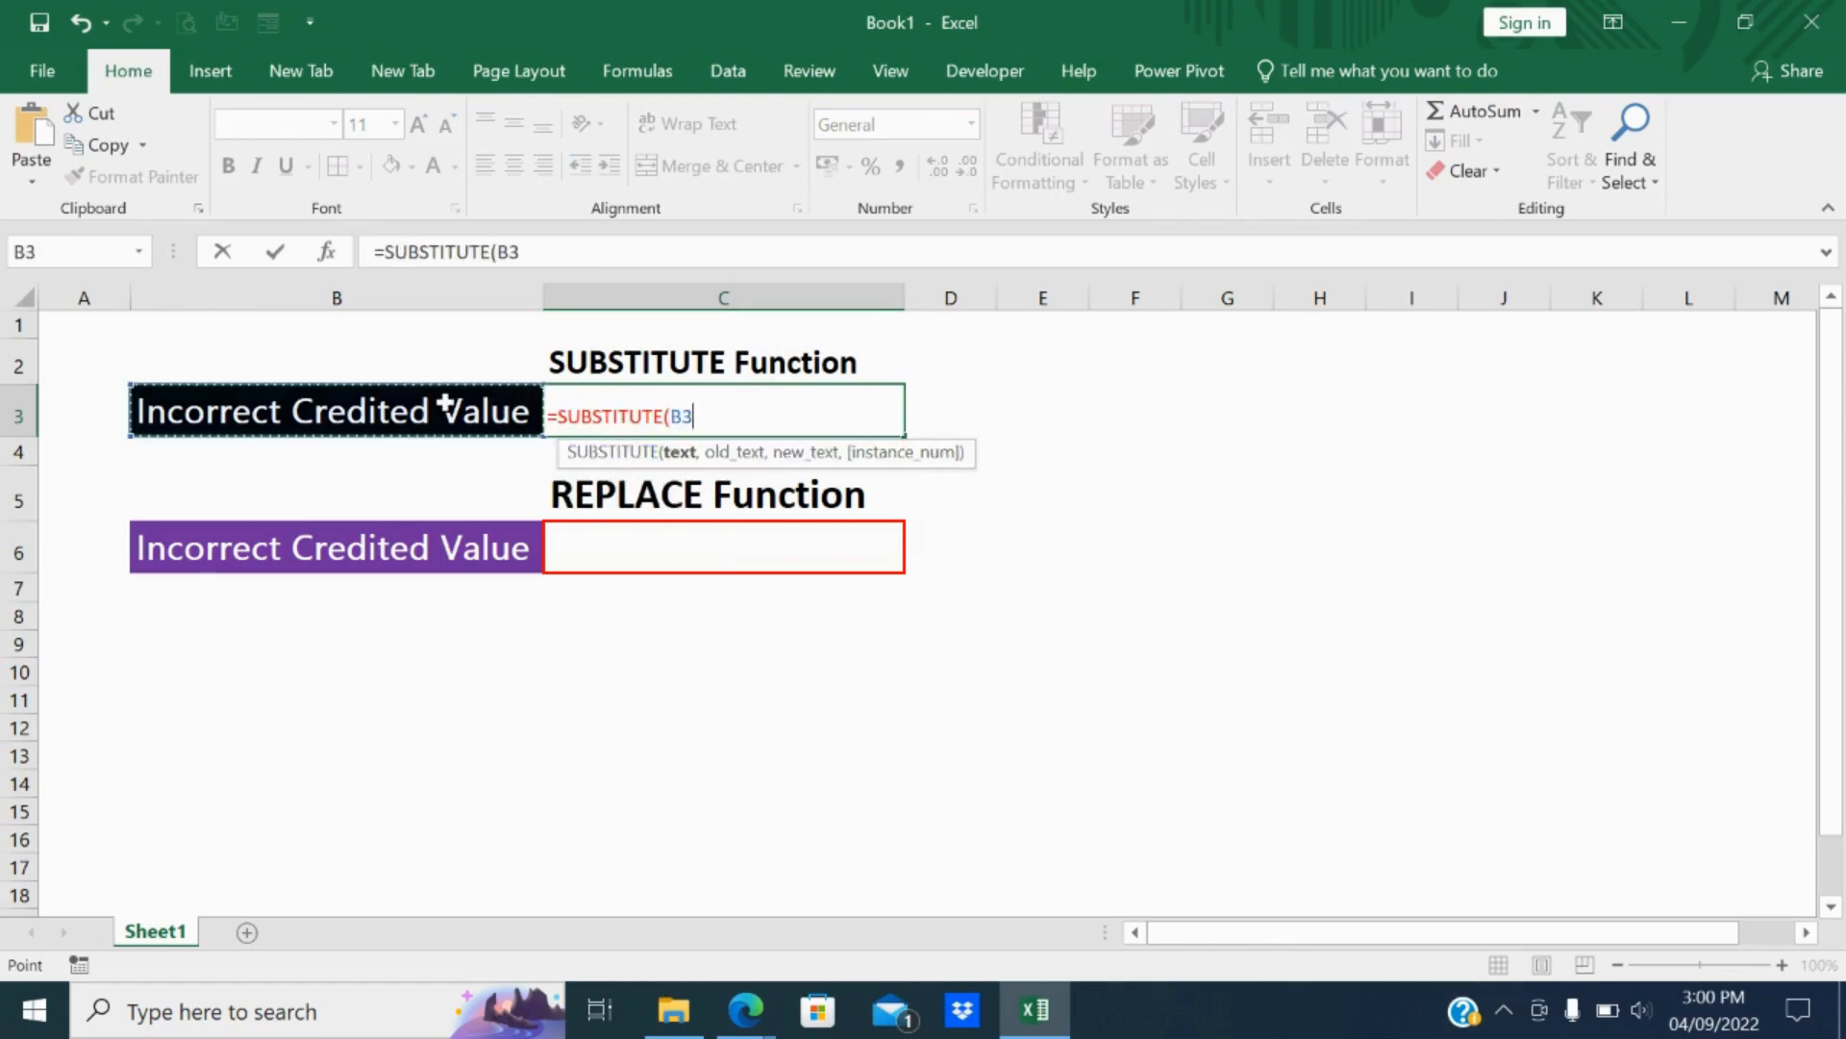
text(,)
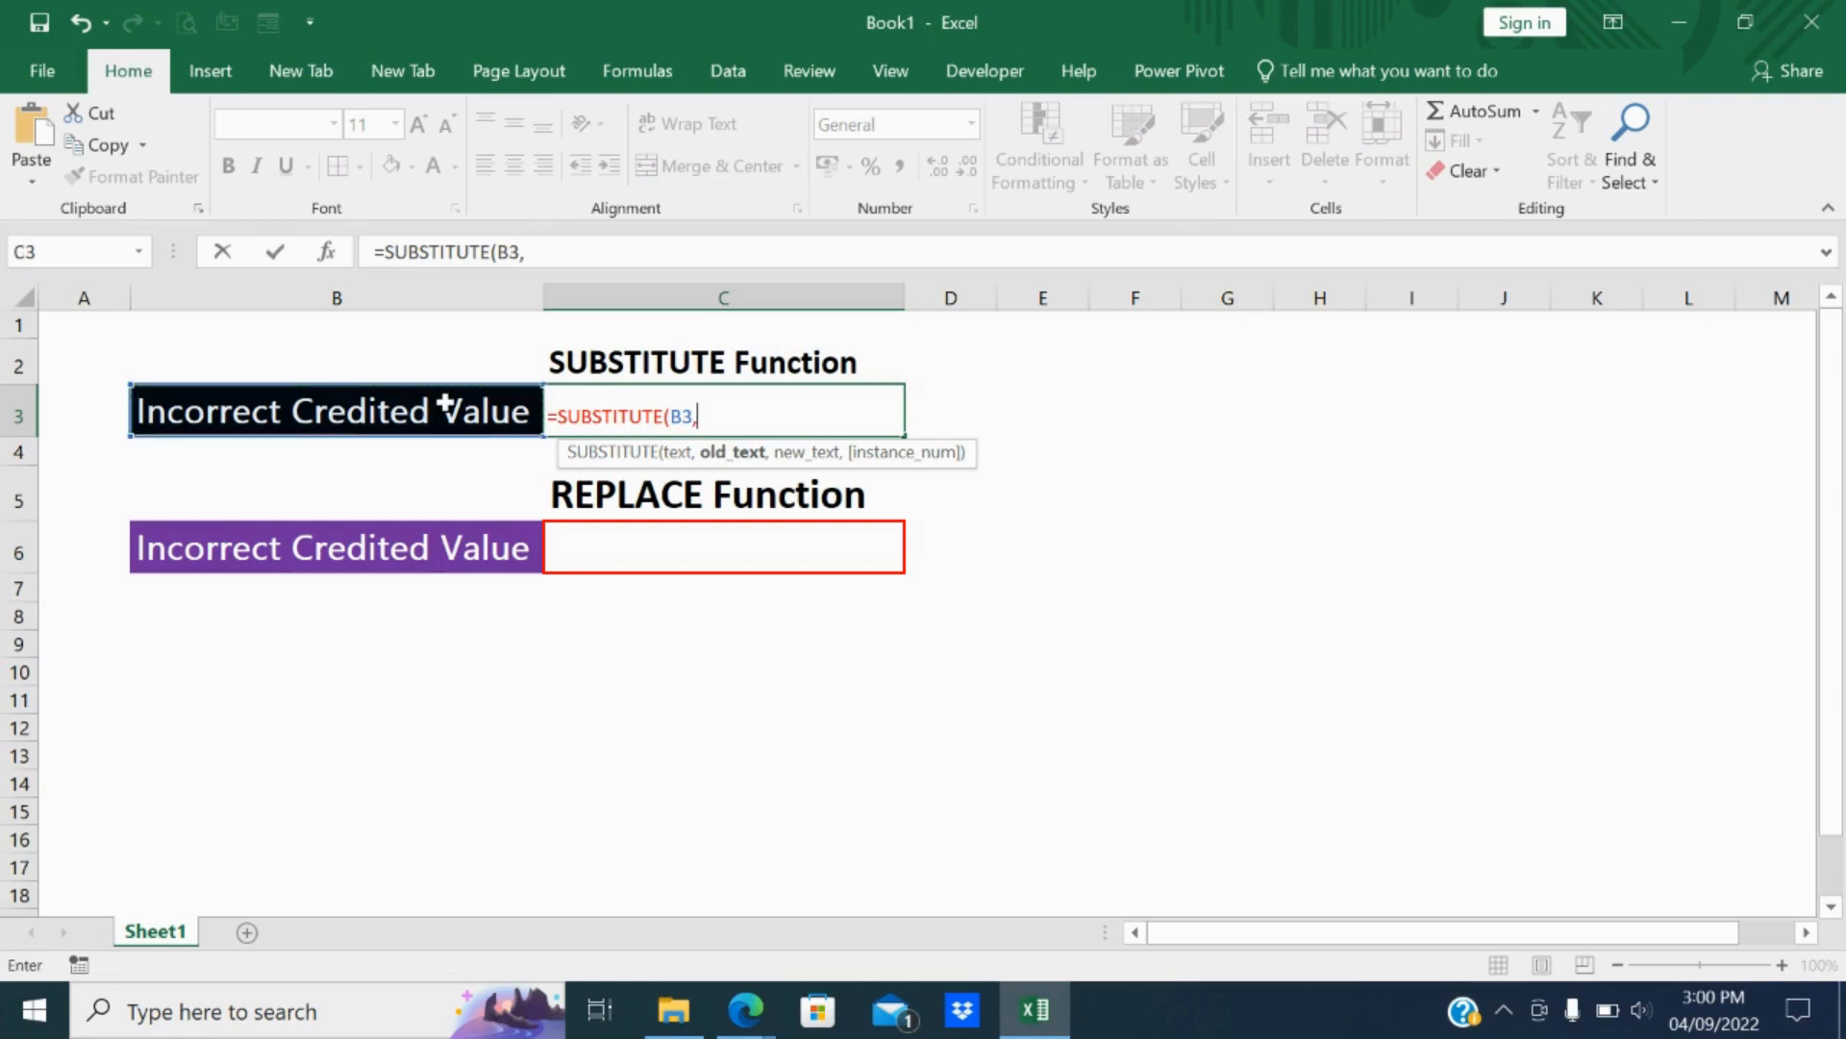
Give the SUBSTITUTE formula "Incorrect" as the old text to look for
text(")
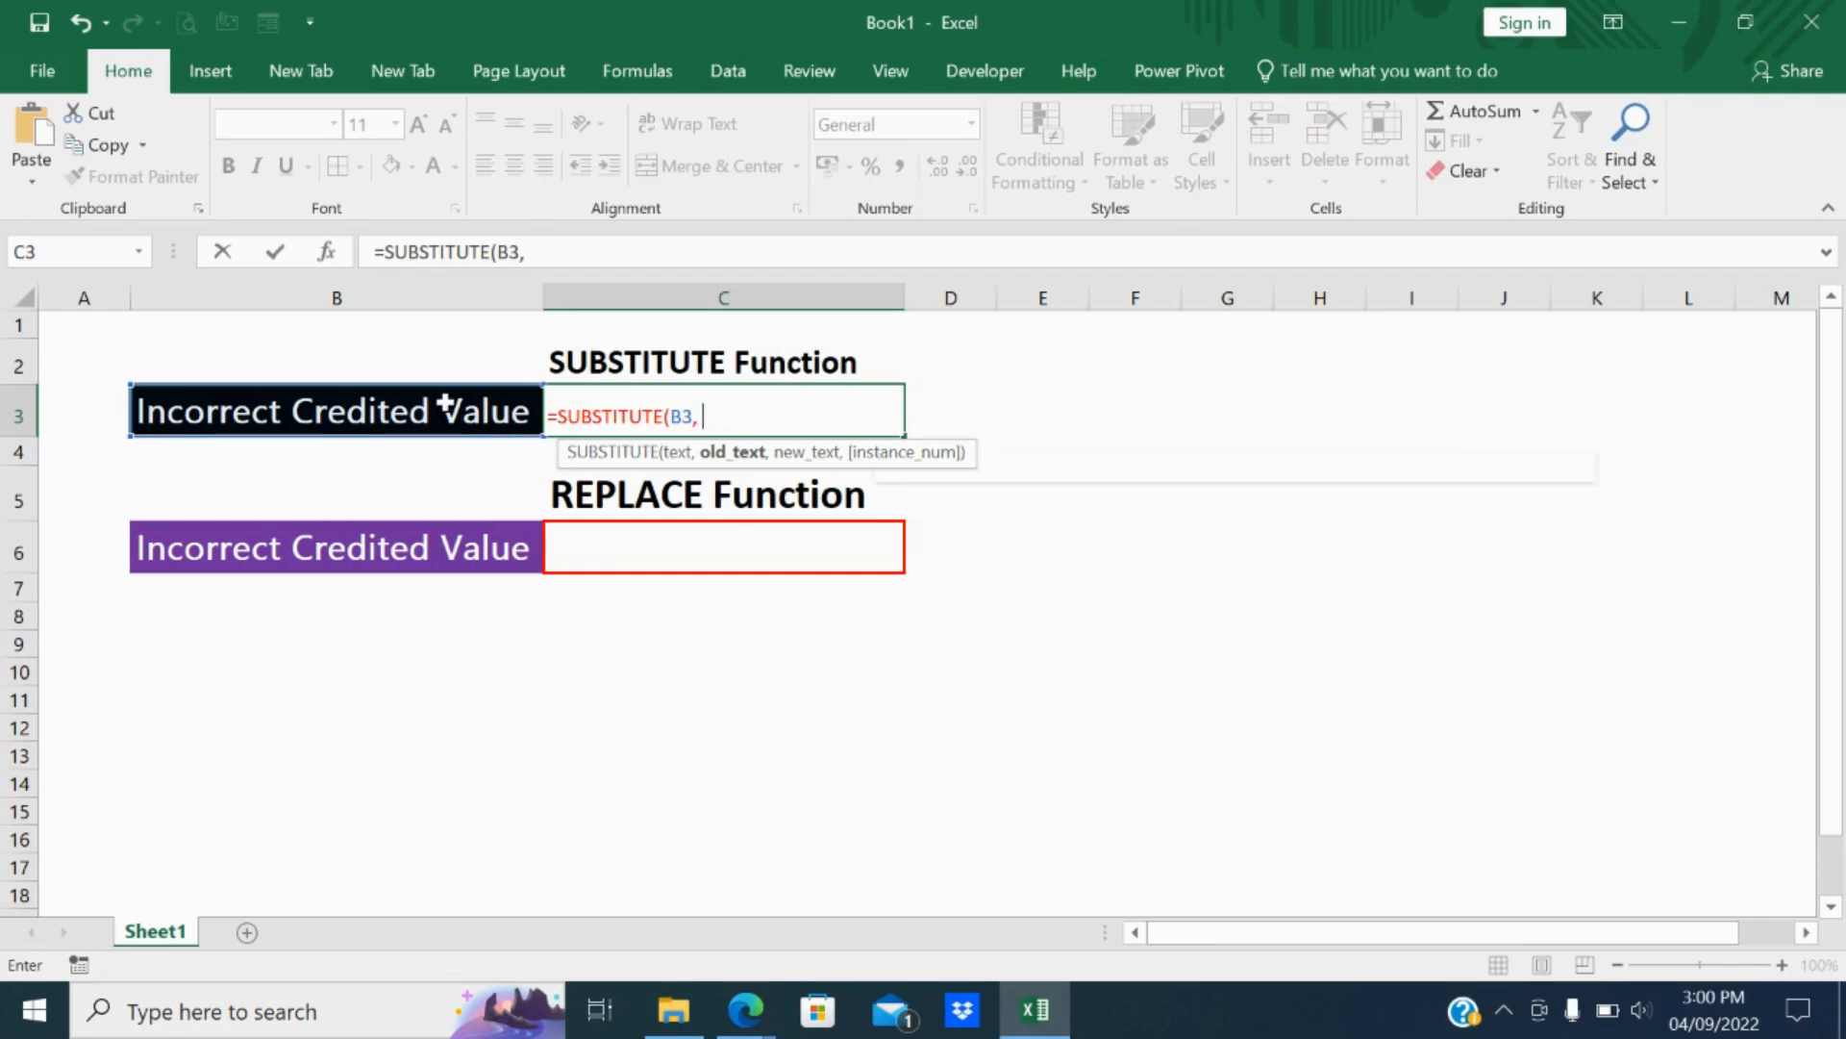
text(nc)
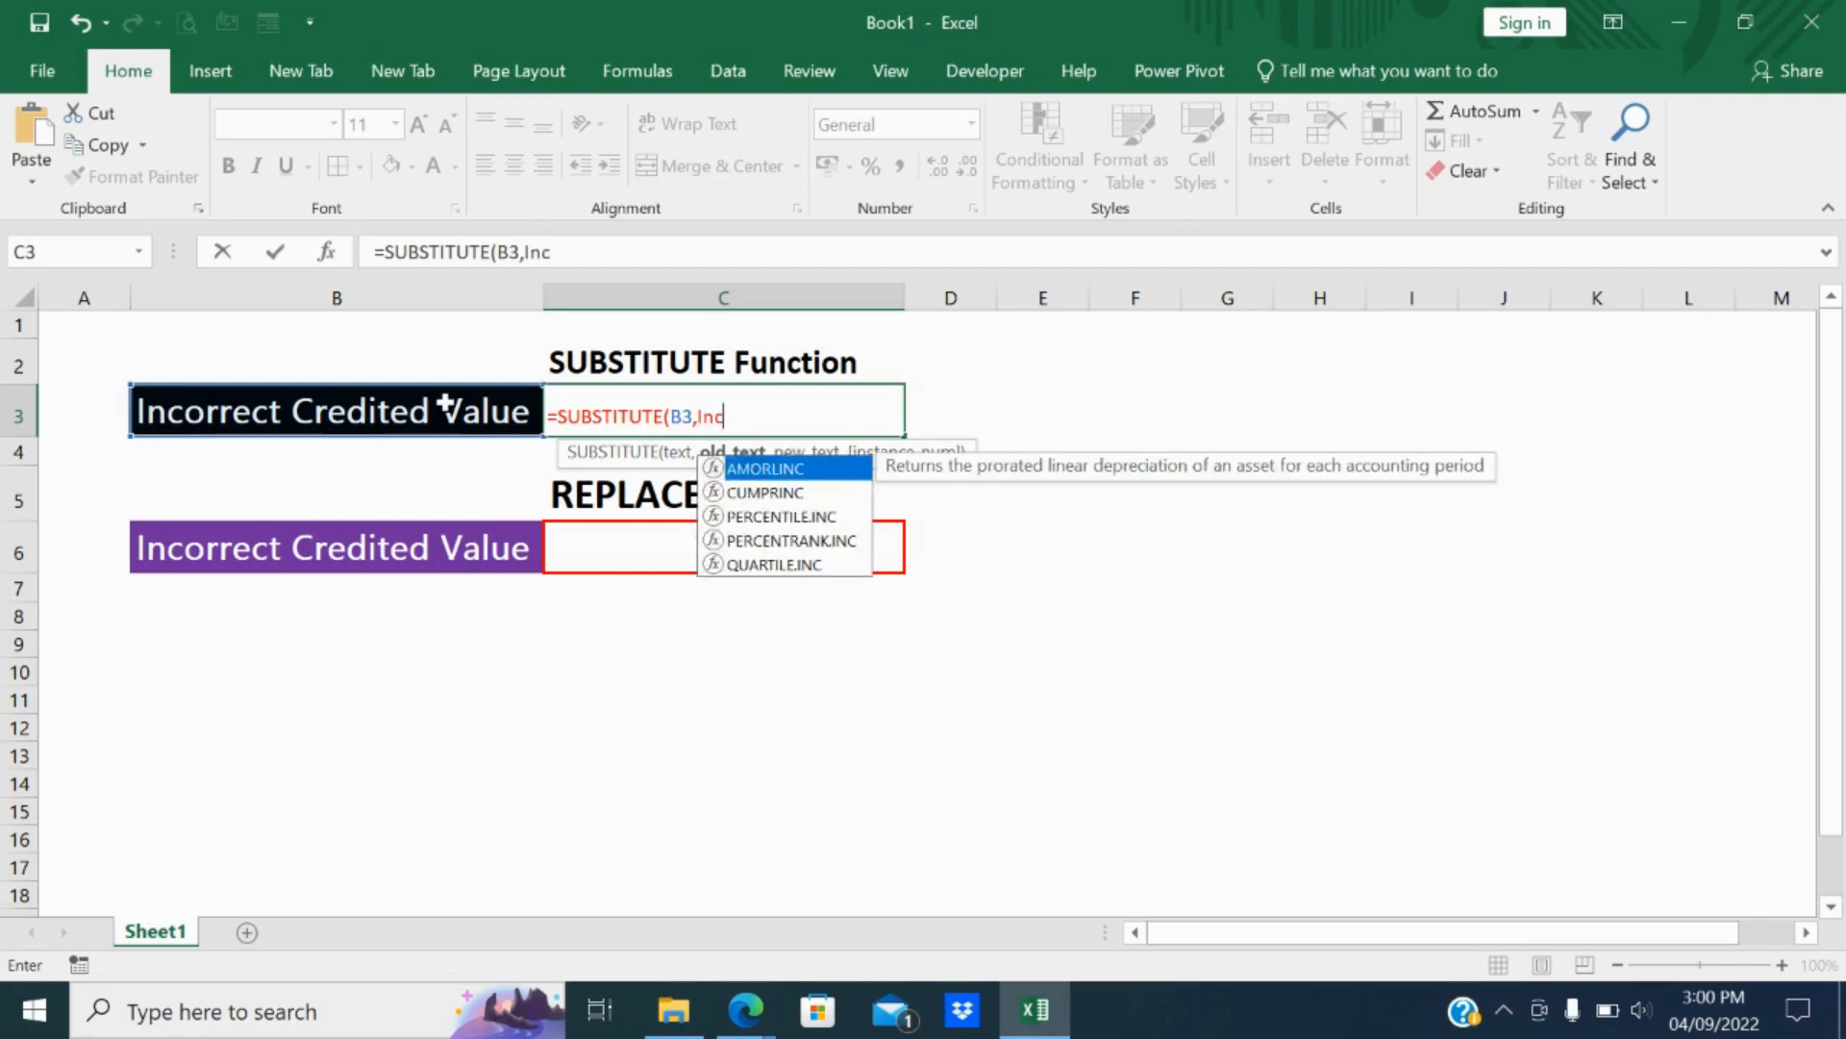
key(BackSpace)
key(BackSpace)
key(BackSpace)
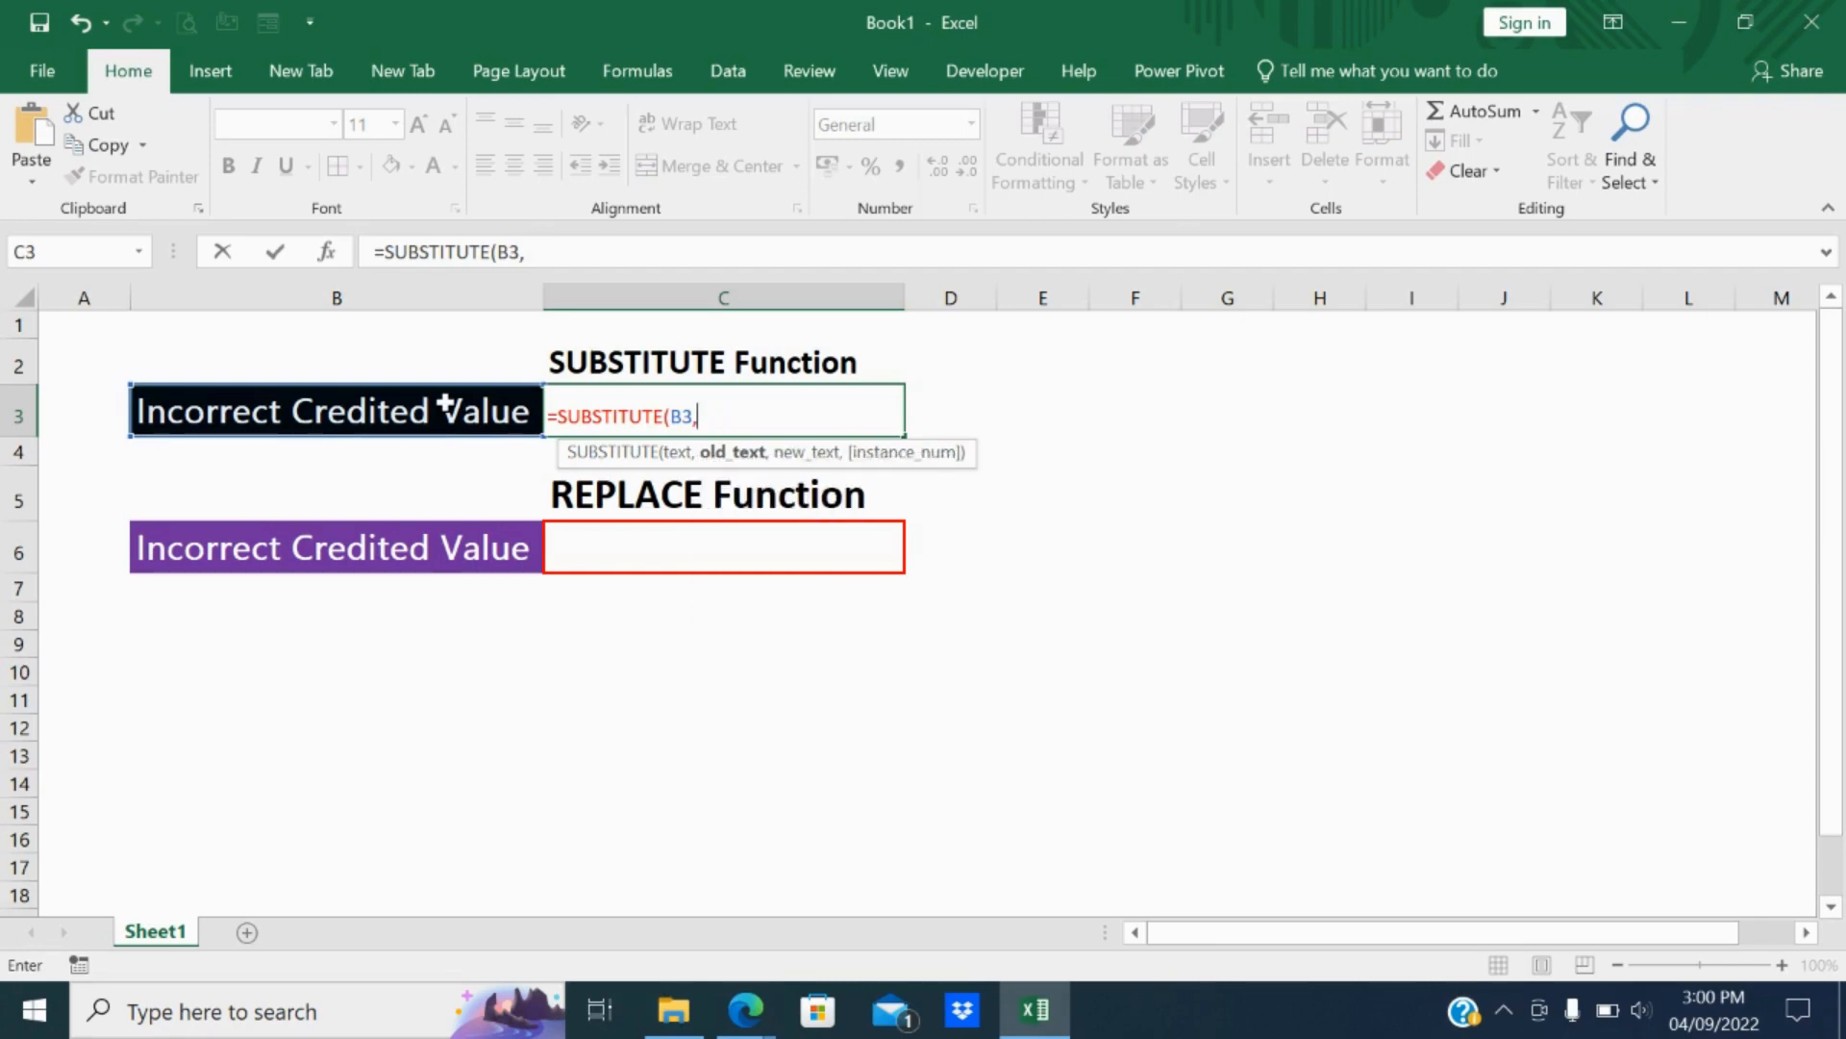
text("Incorrec)
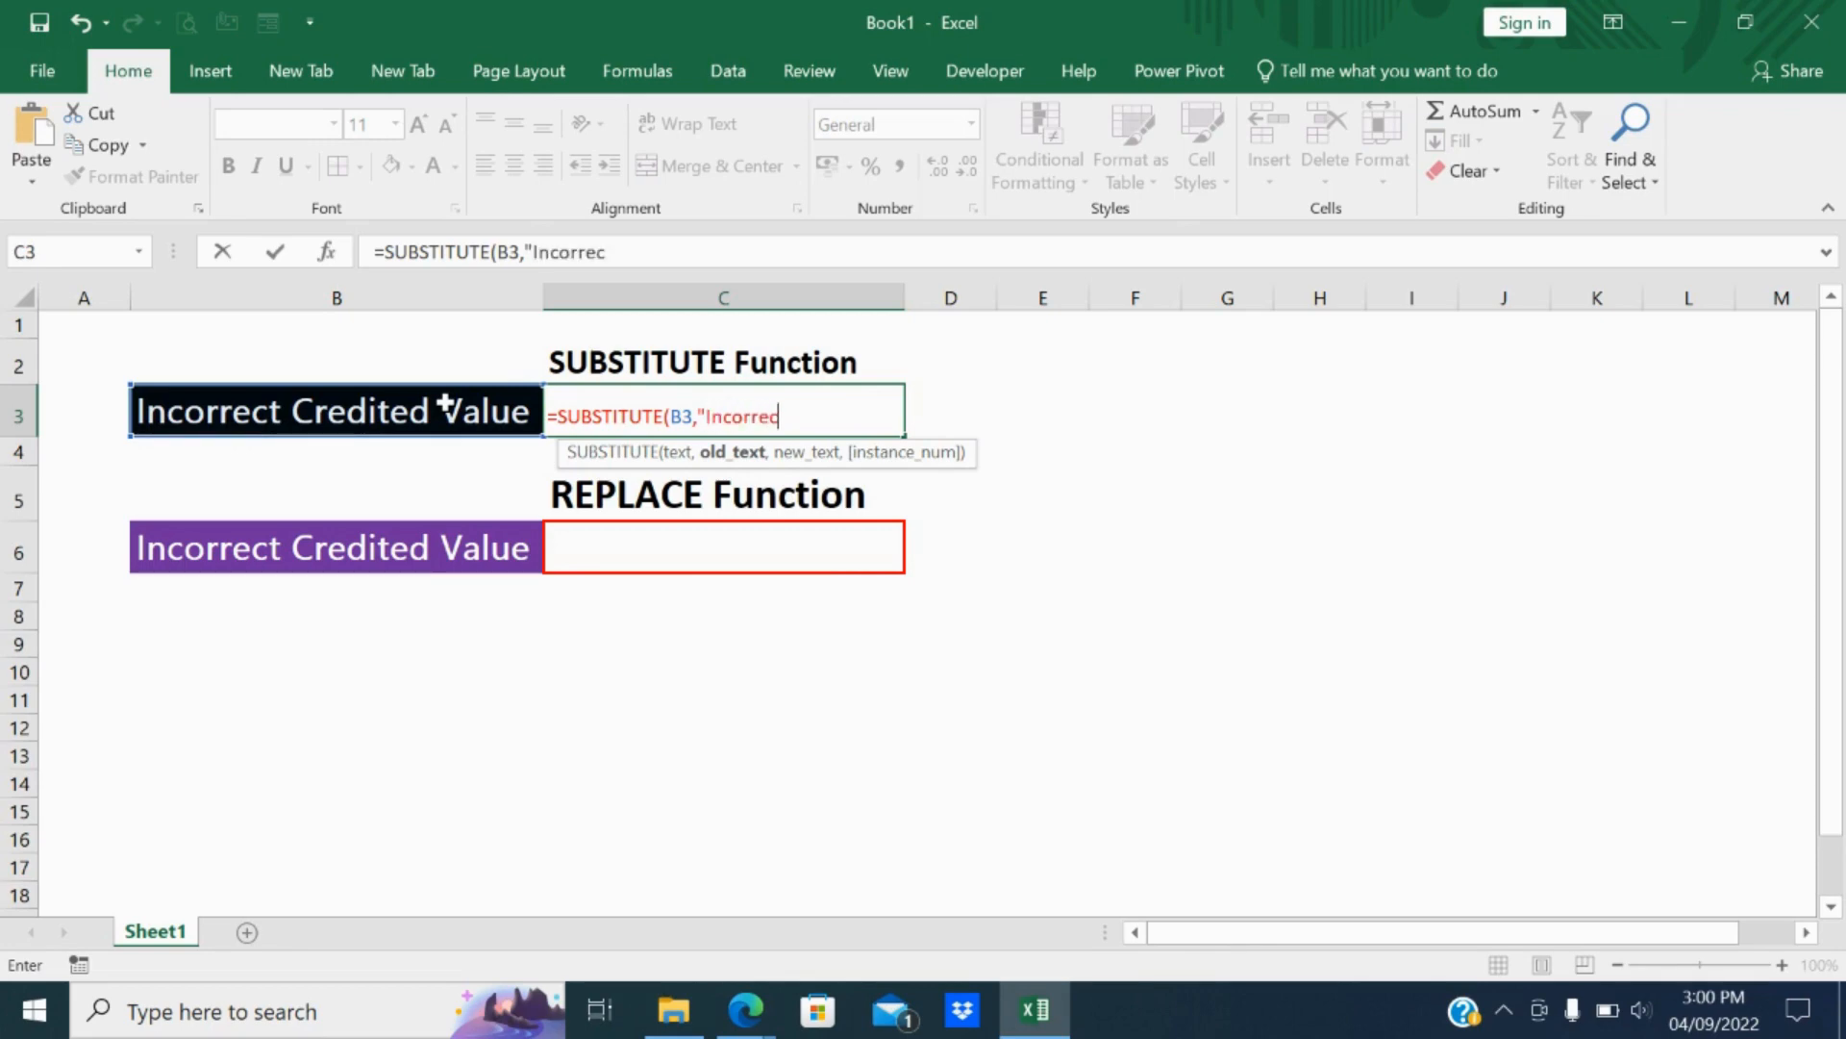
text(t",)
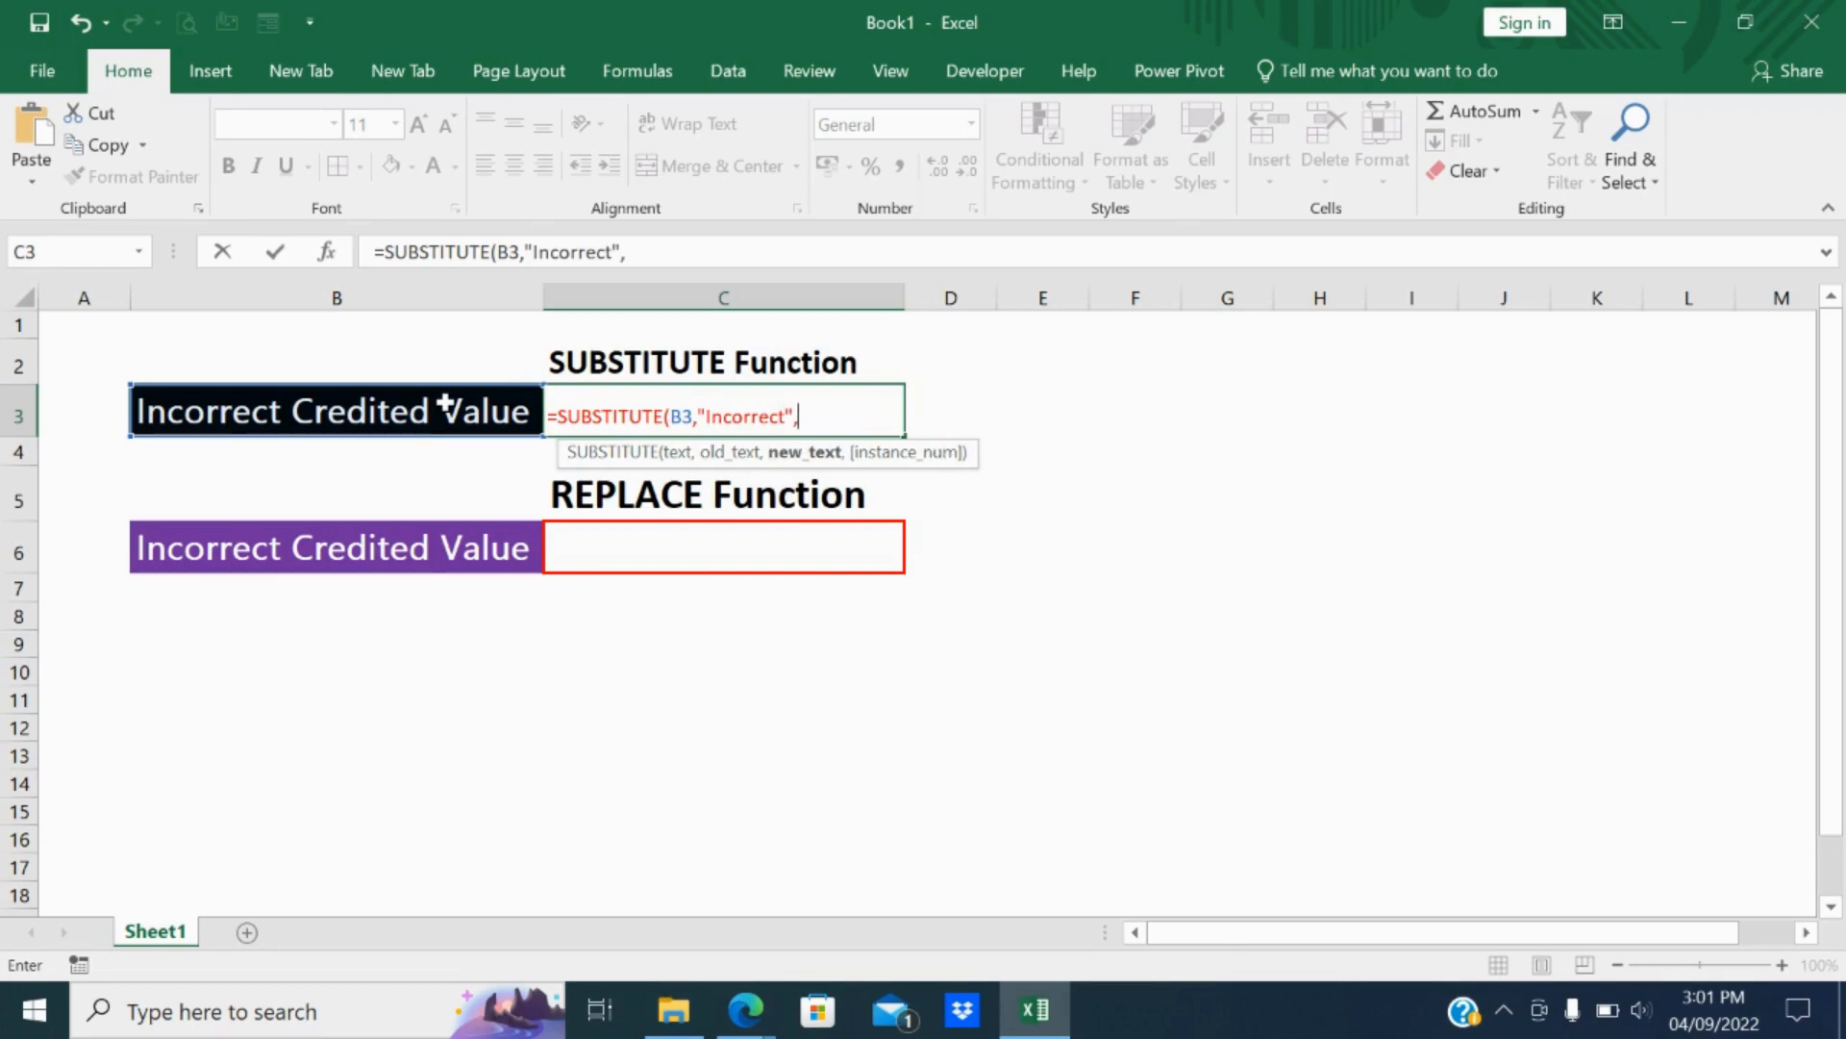
Add "Correct" as the new text and complete the formula as =SUBSTITUTE(B3,"Incorrect","Correct")
text("Correct")
key(BackSpace)
text(")
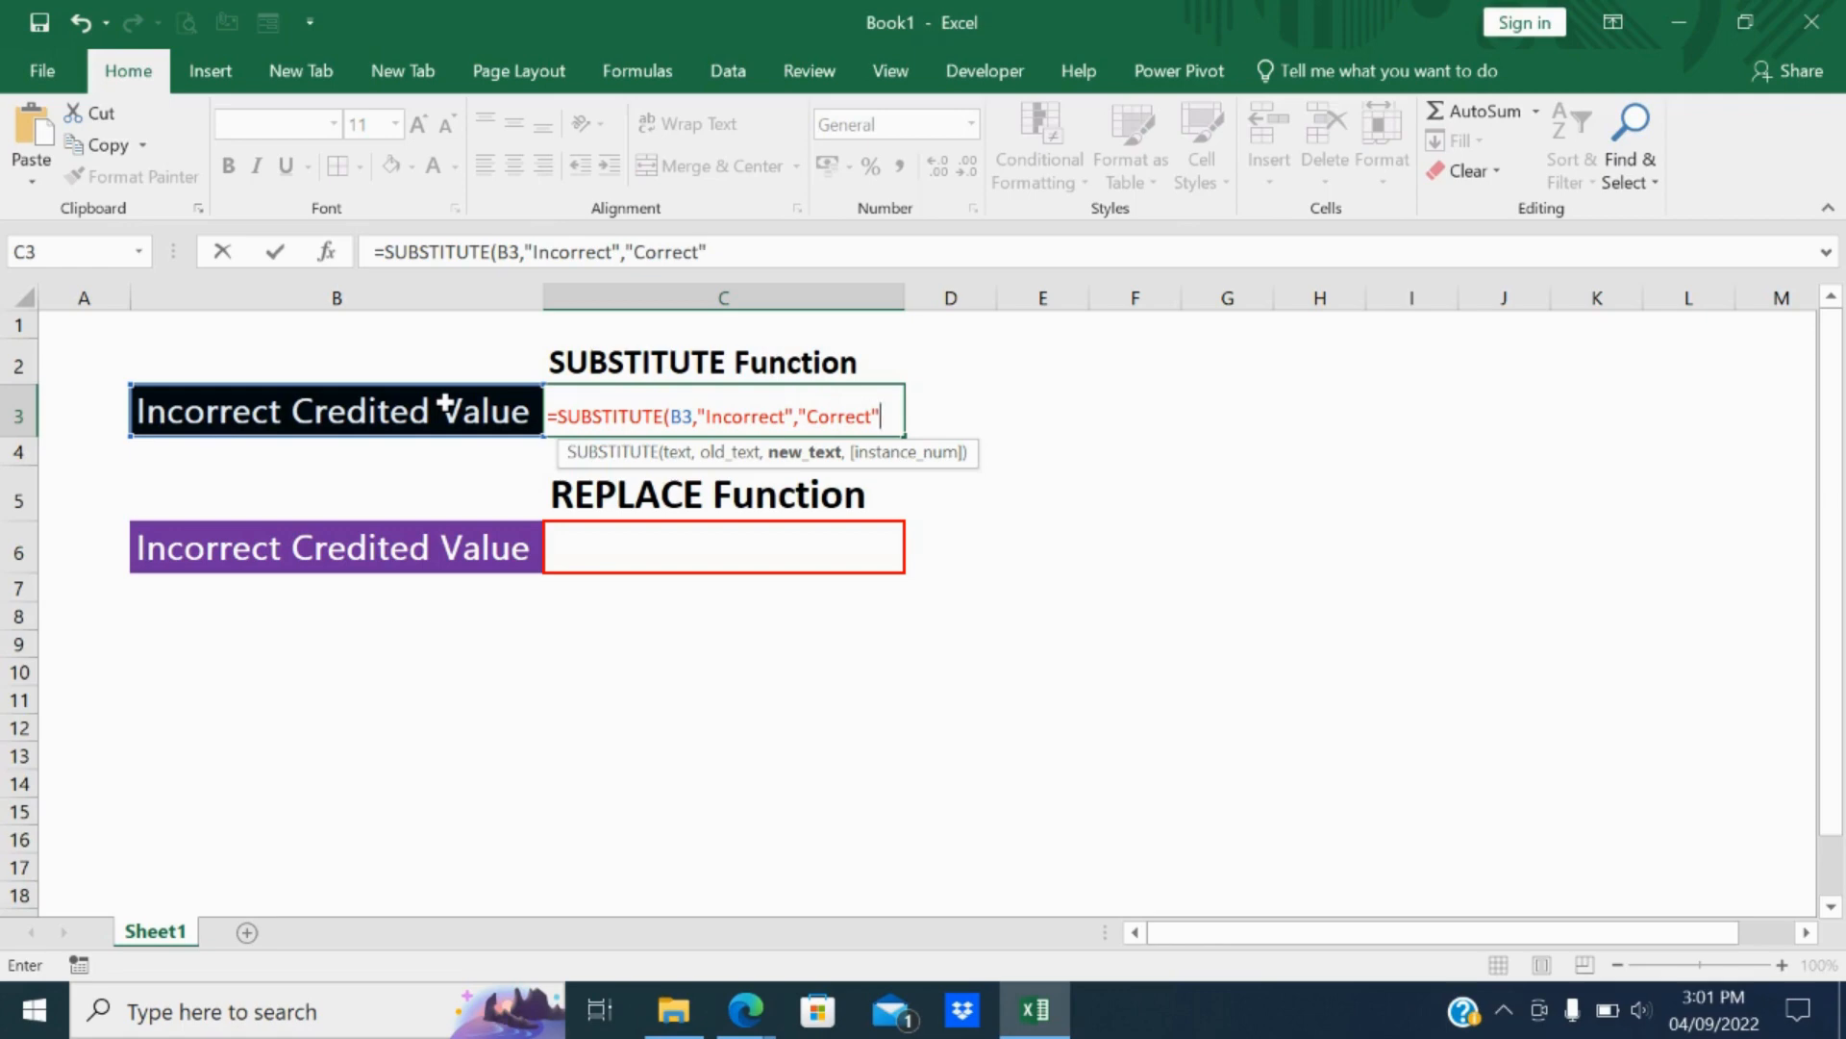
text())
key(Return)
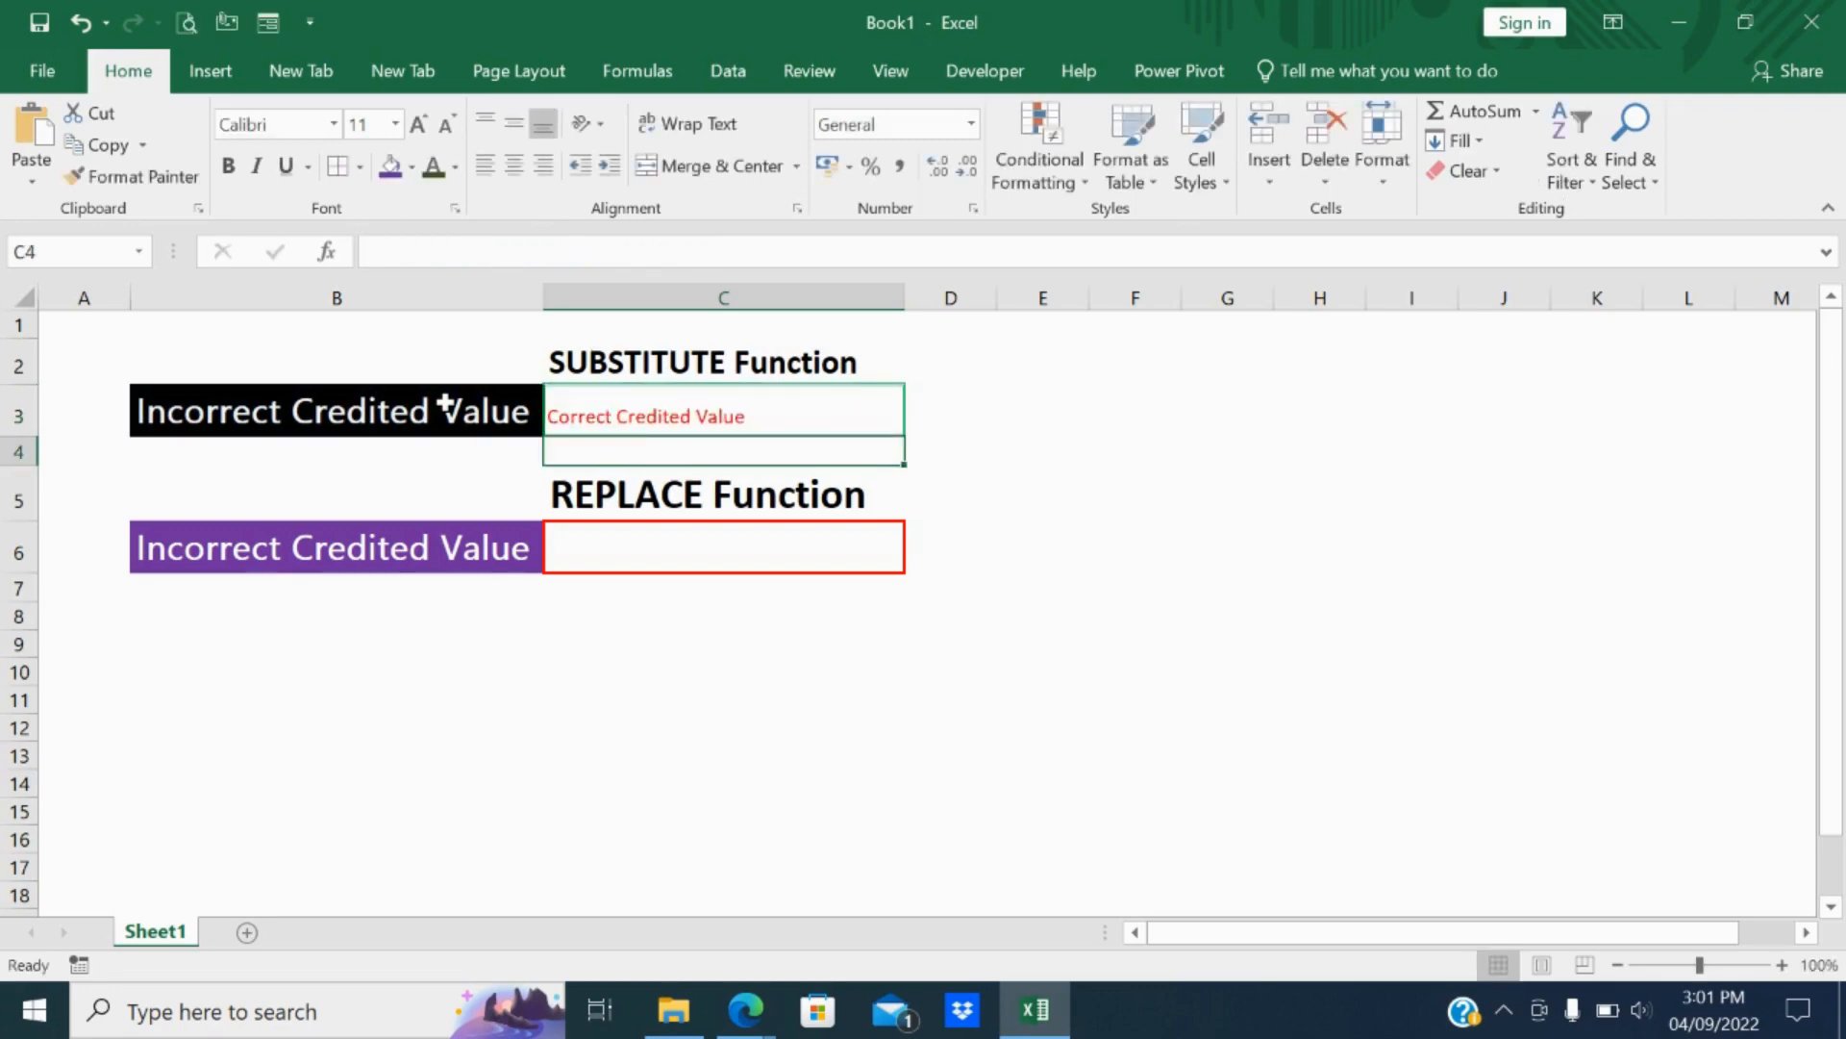
Increase the font size of the SUBSTITUTE result in C3 to 20 and autofit column C to its contents
click(621, 423)
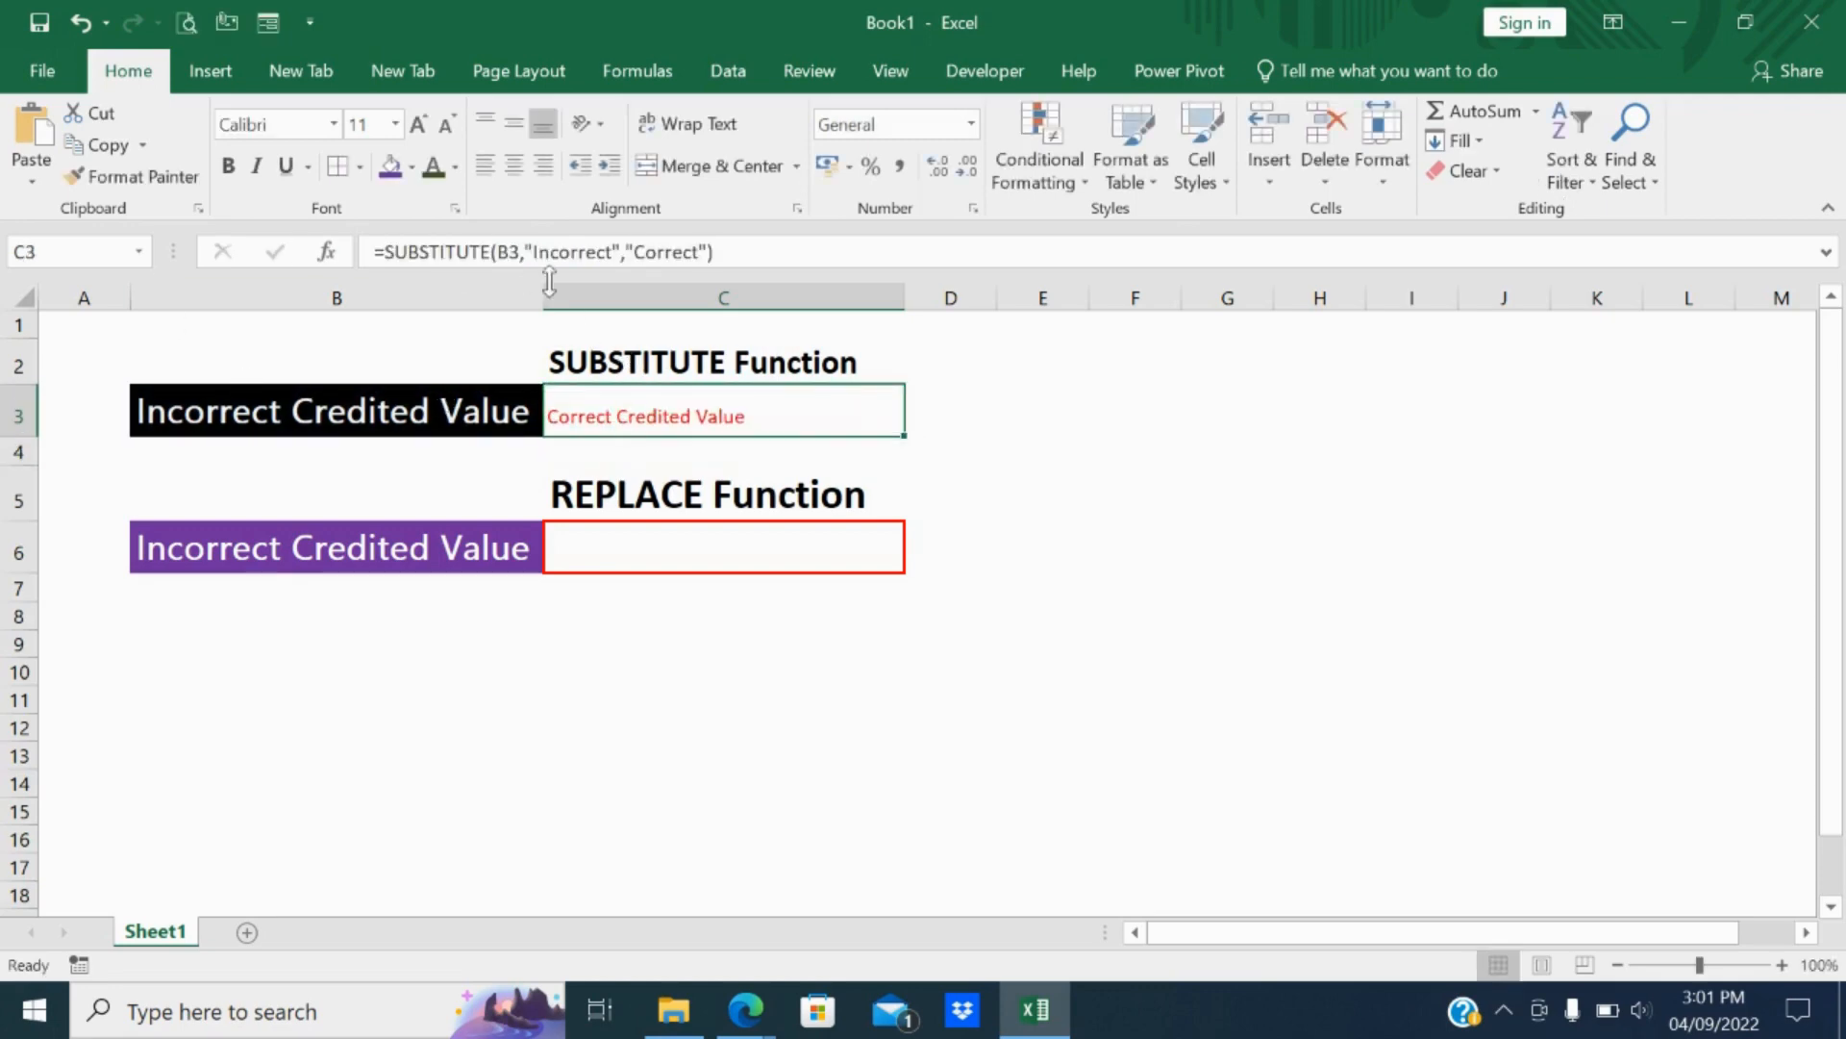
click(418, 124)
click(418, 124)
click(418, 124)
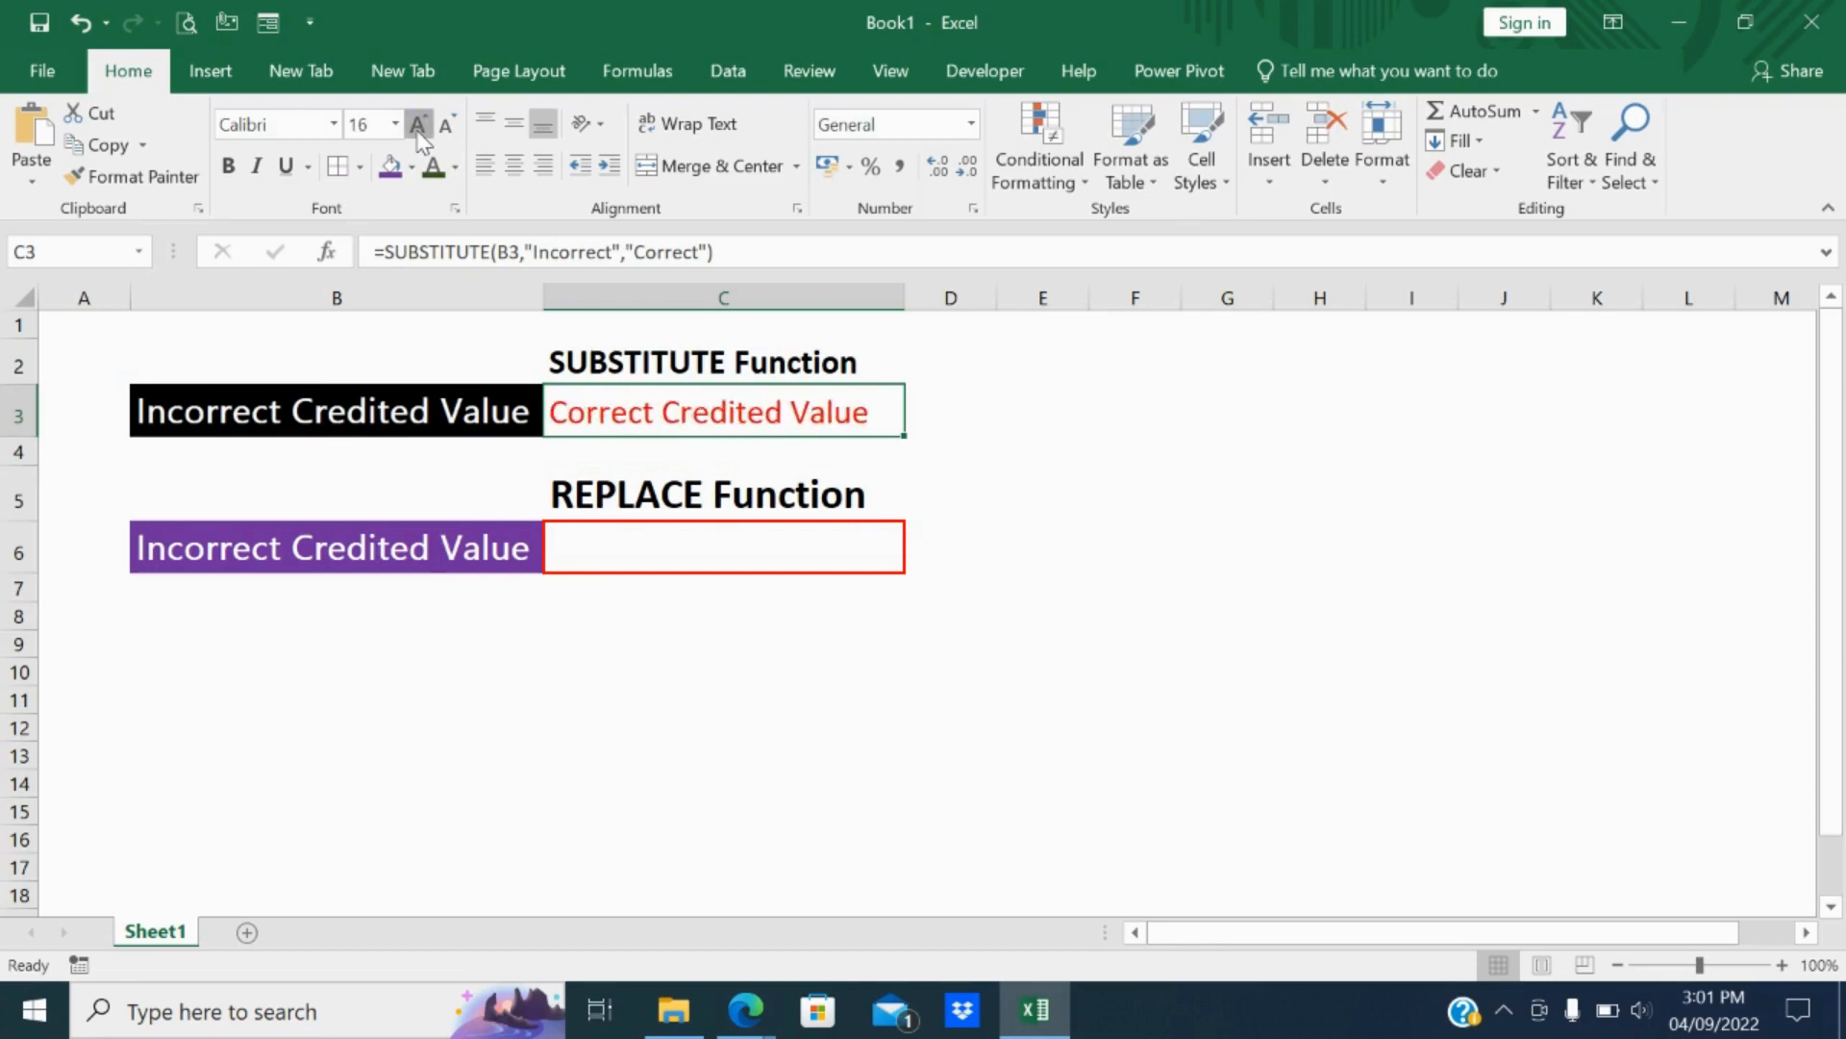
click(418, 124)
click(1026, 486)
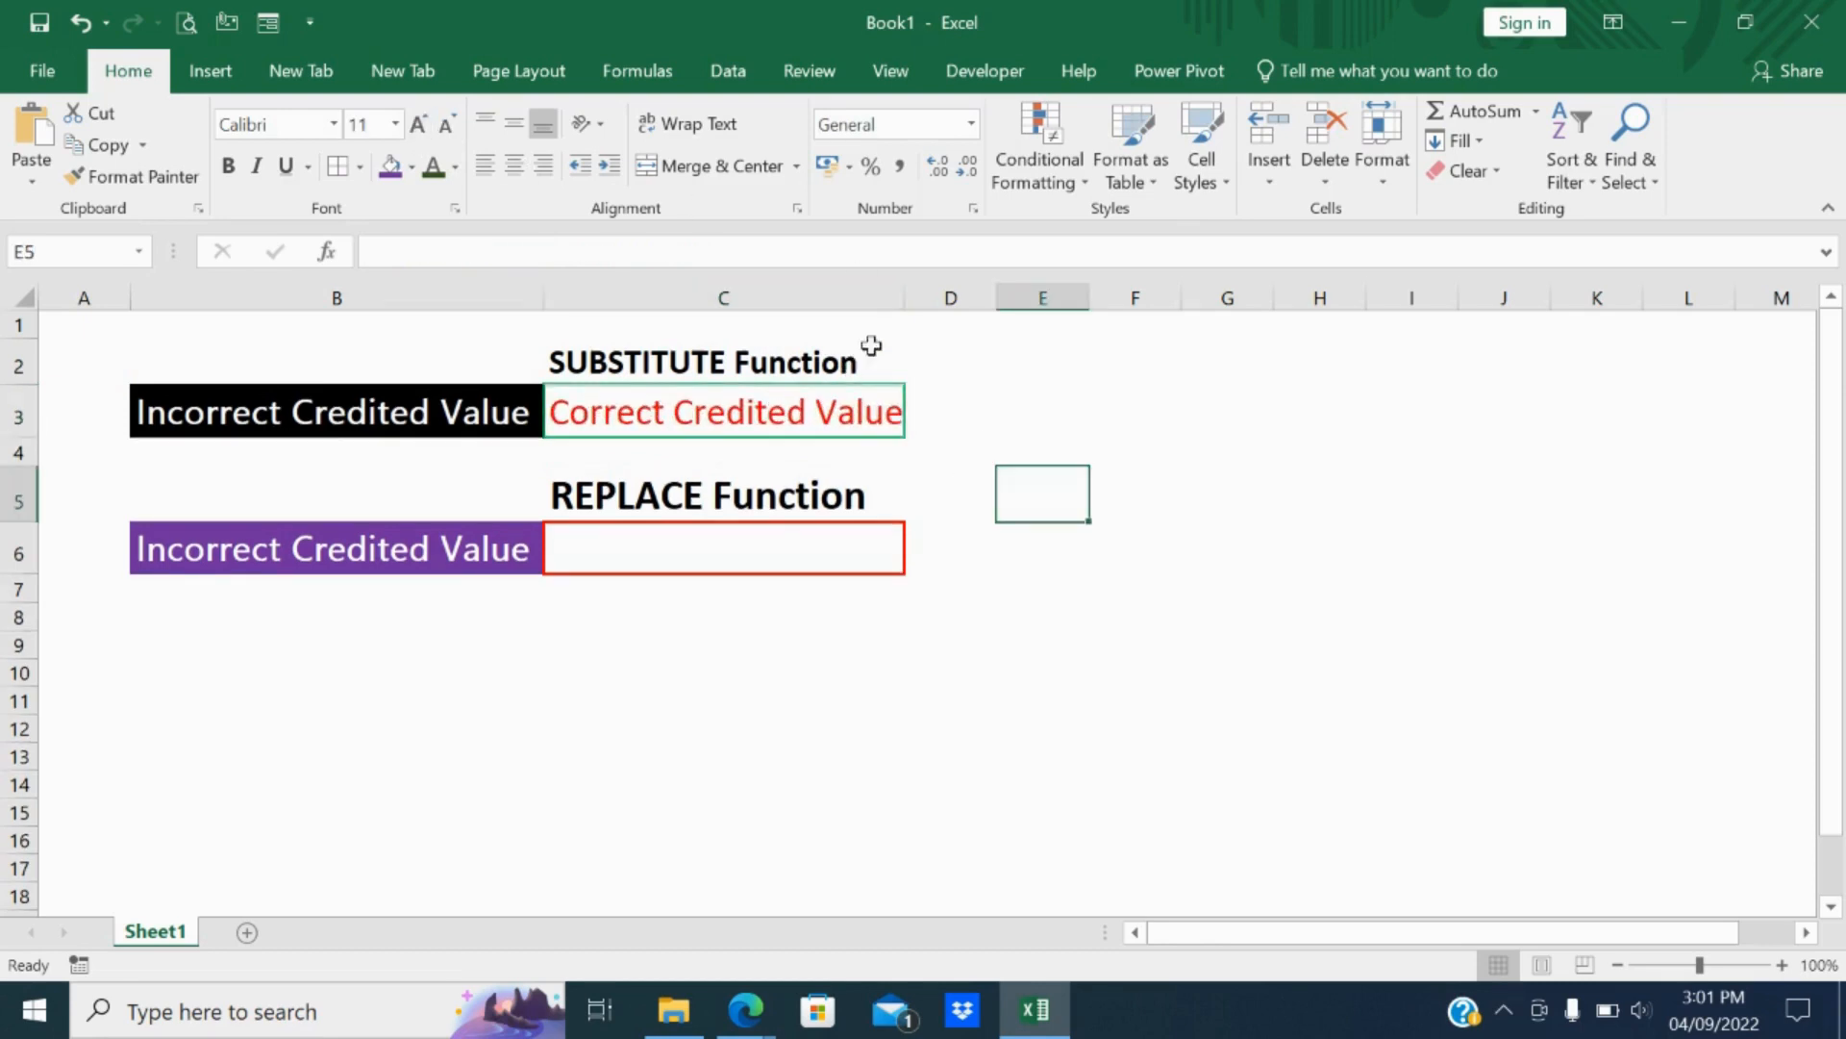
double_click(904, 294)
click(660, 413)
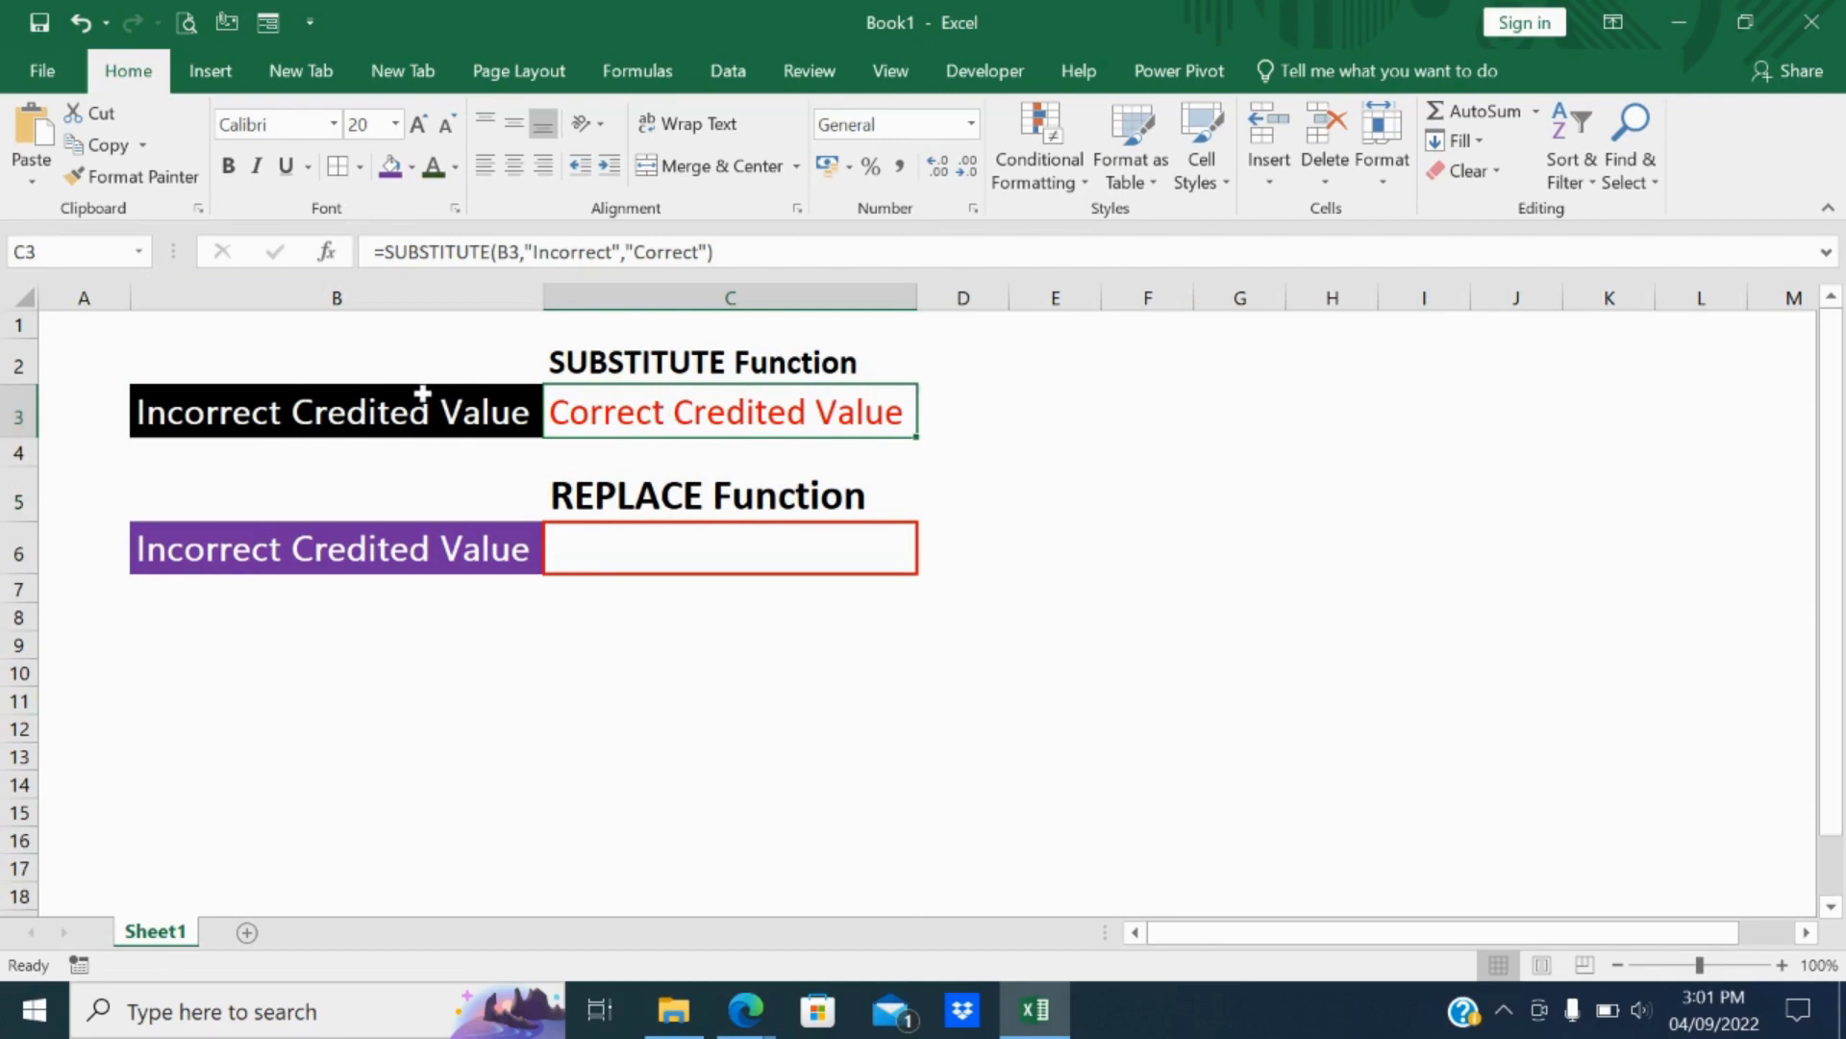
click(423, 395)
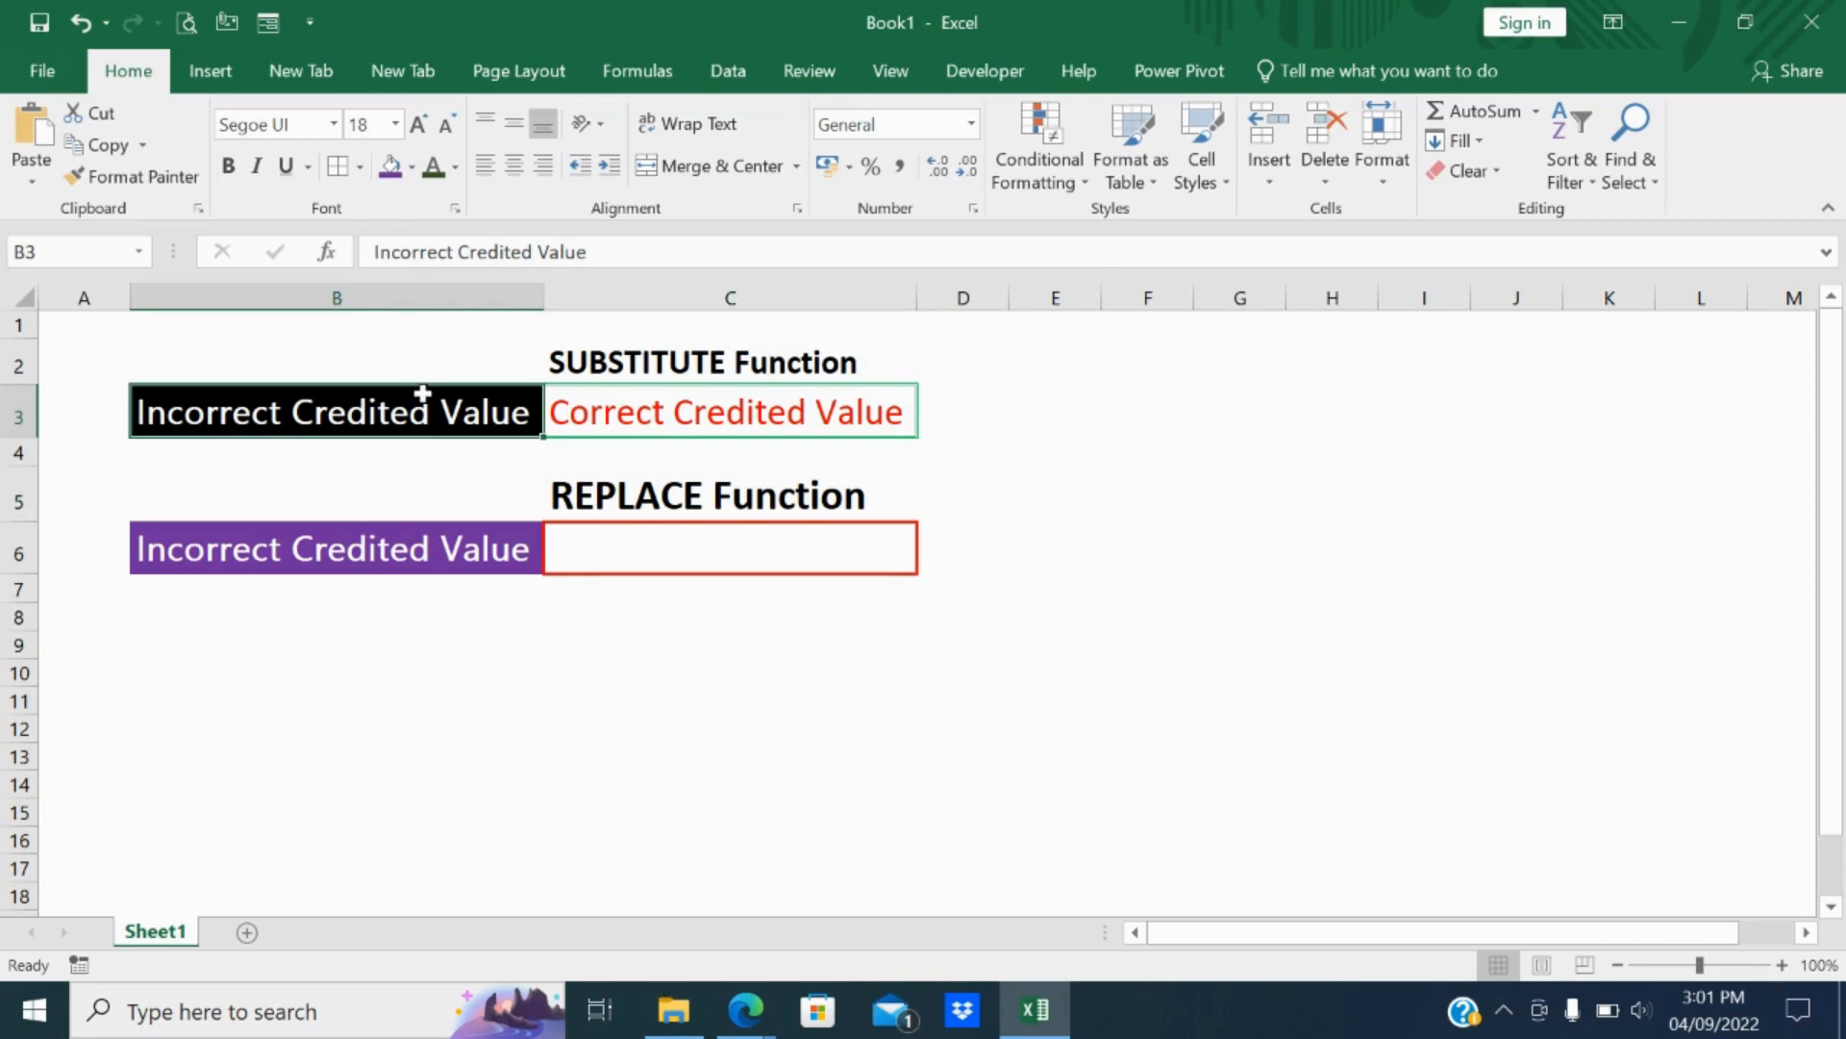
click(726, 404)
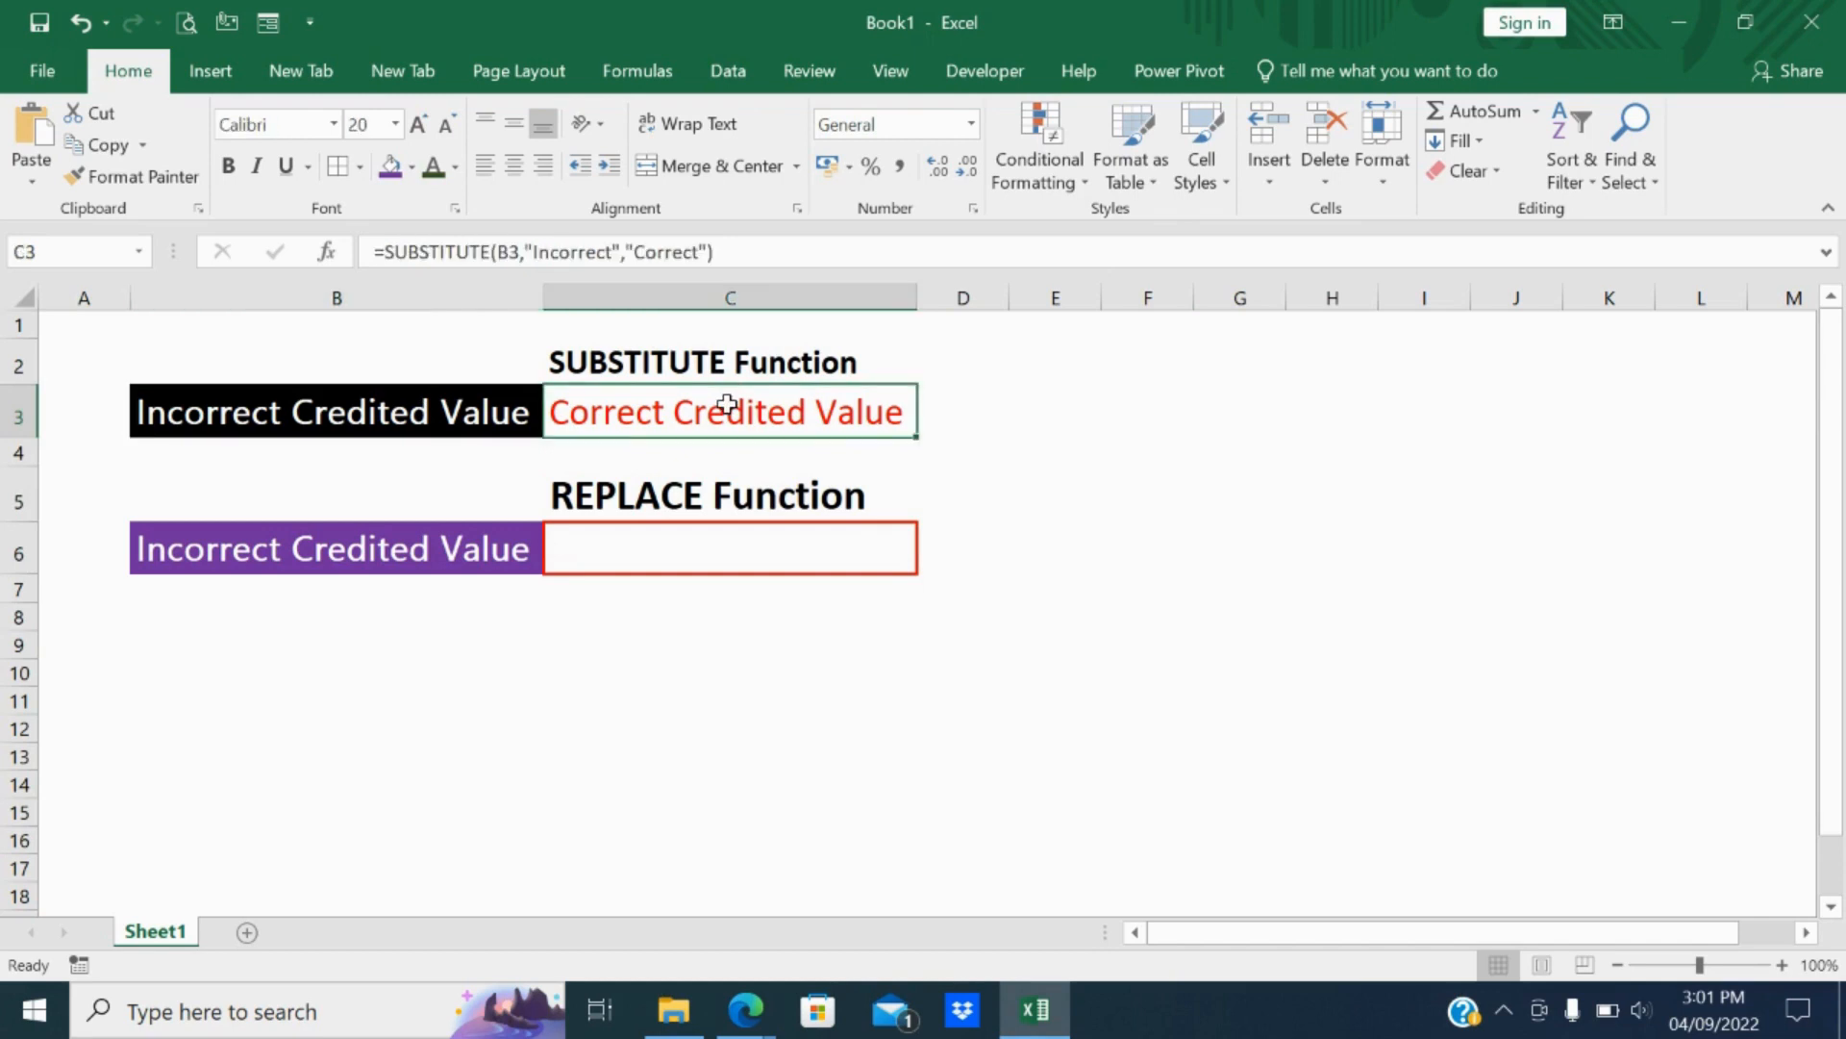
click(463, 377)
click(458, 404)
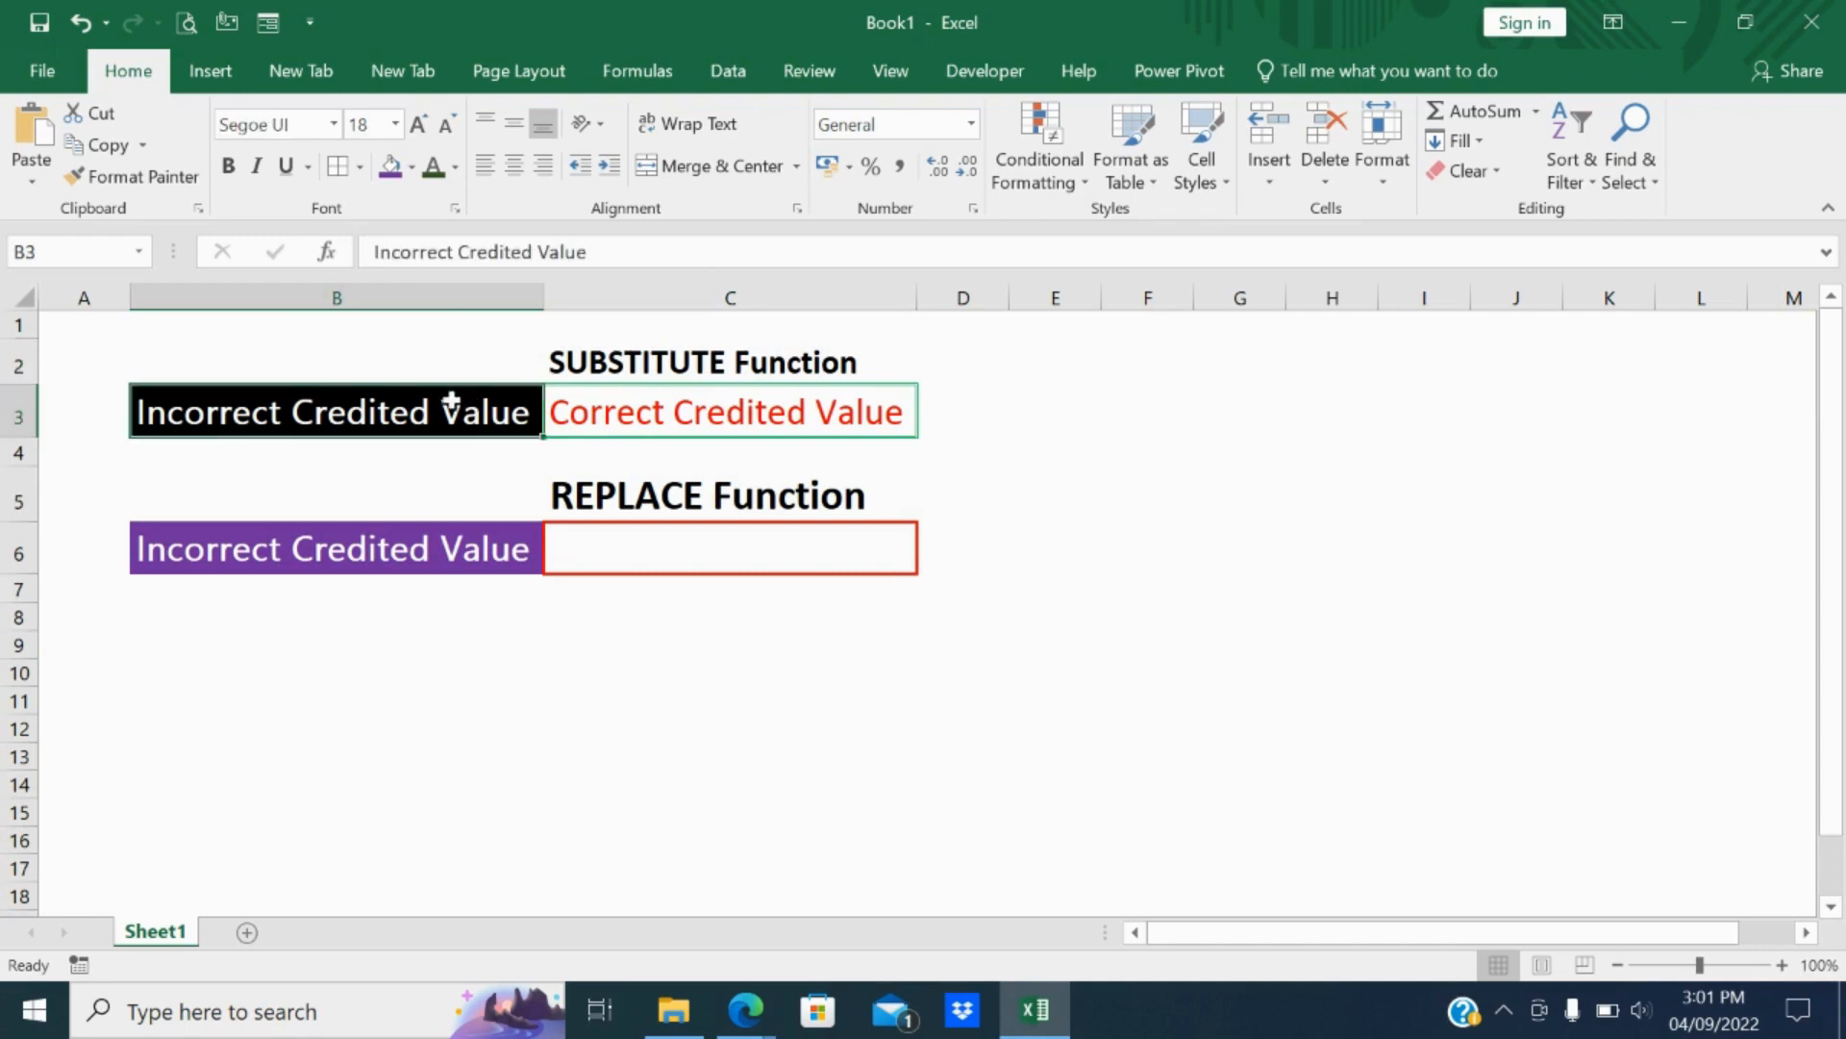
click(690, 409)
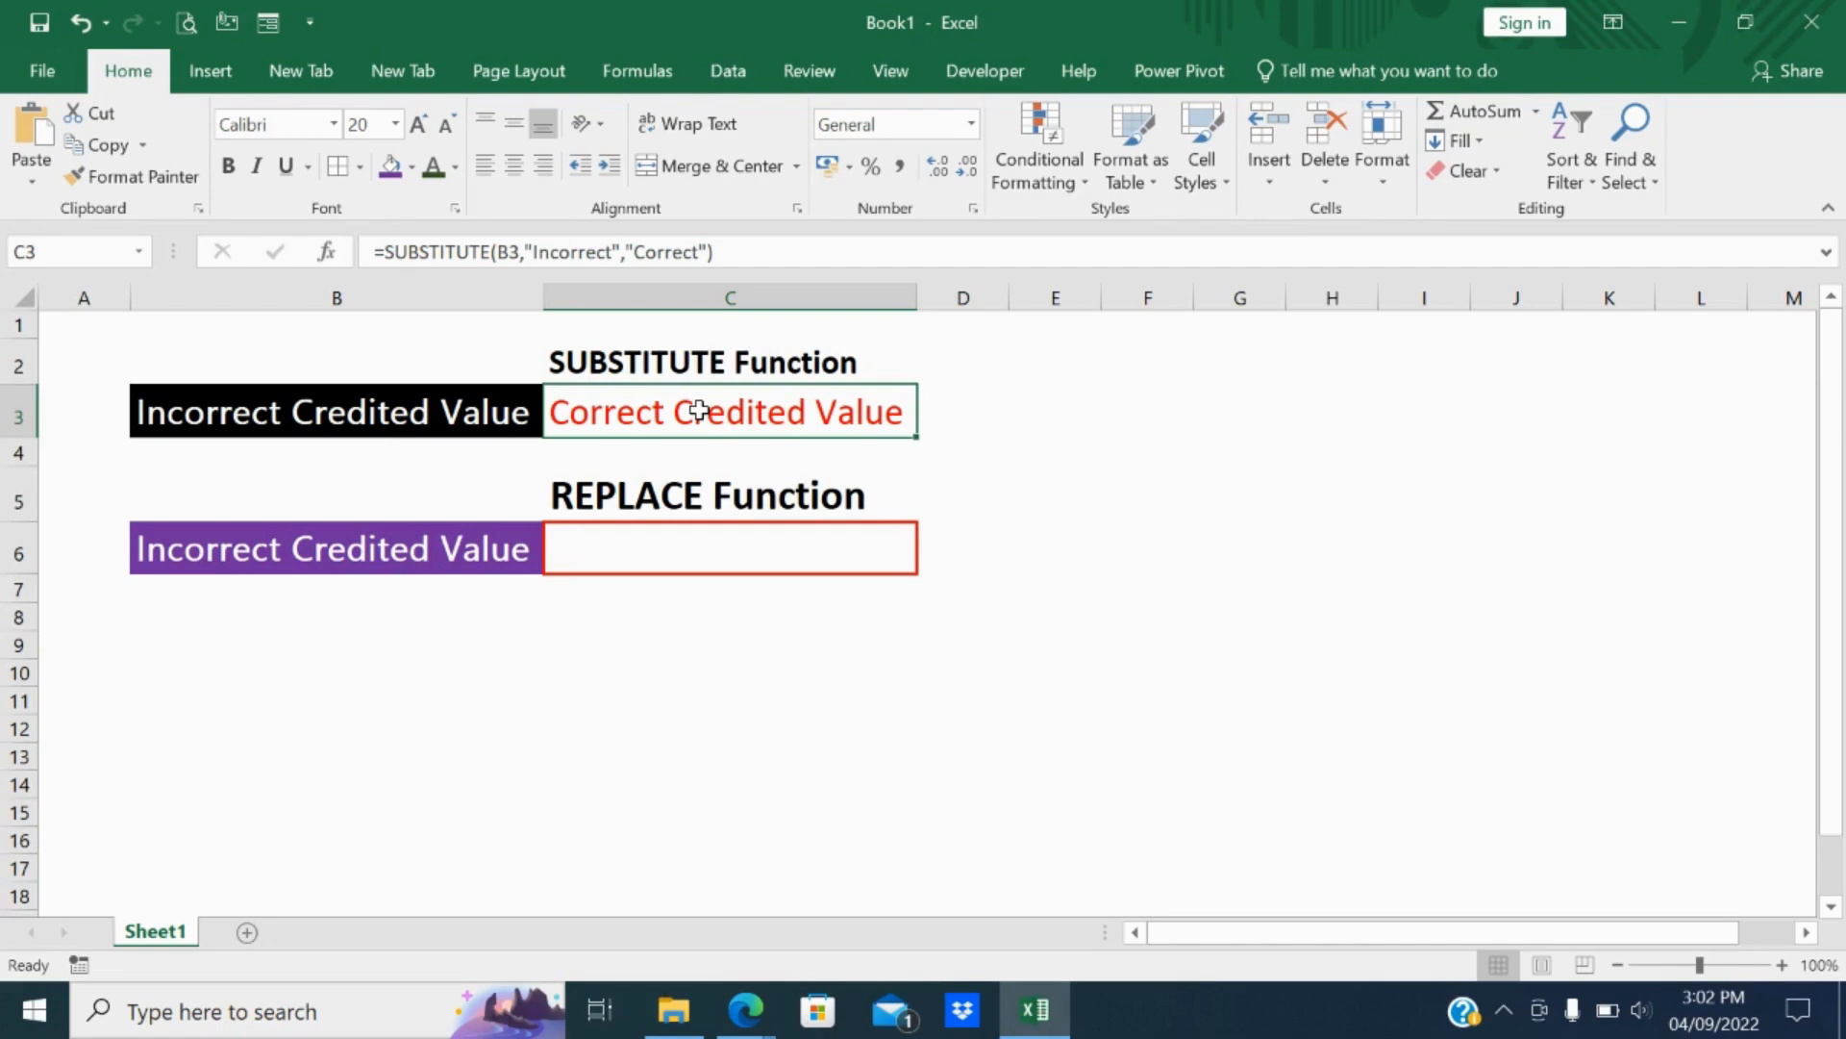
Enter the formula =REPLACE(B6,1,9,"Correct") in cell C6 to swap the first nine characters of B6
click(654, 558)
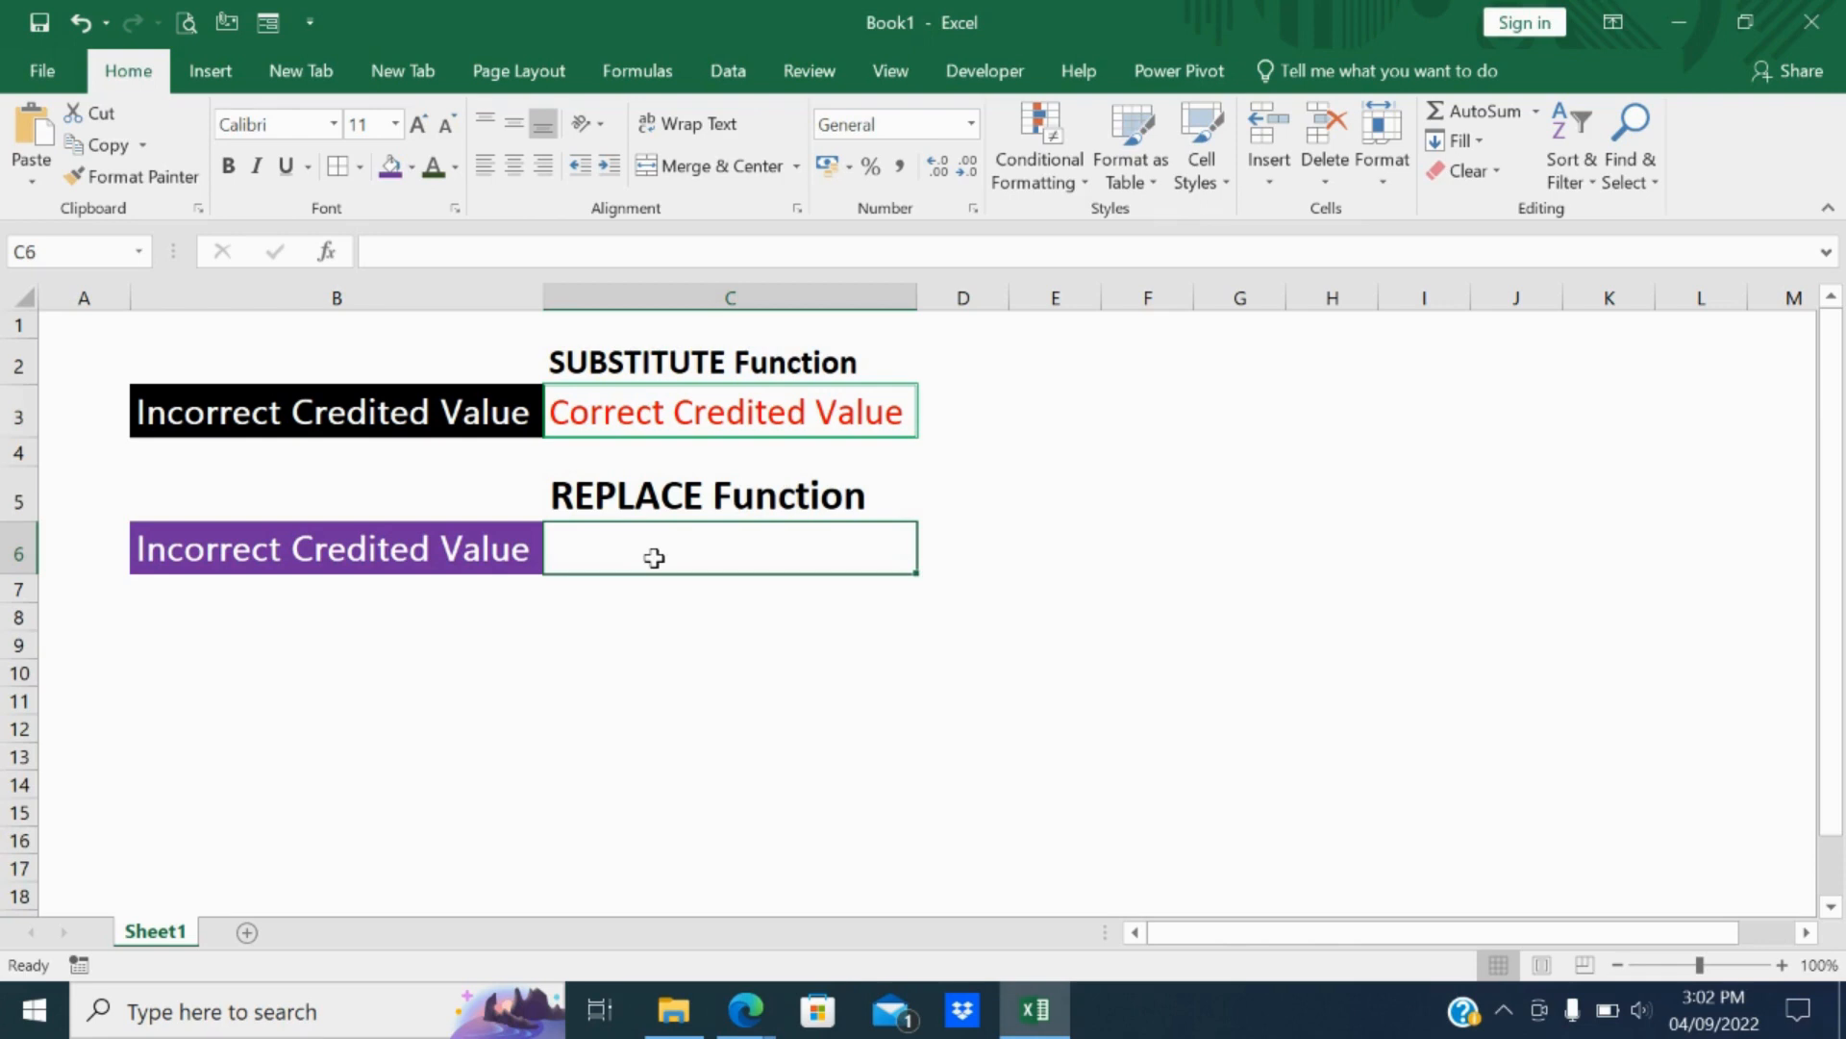
text(=repl)
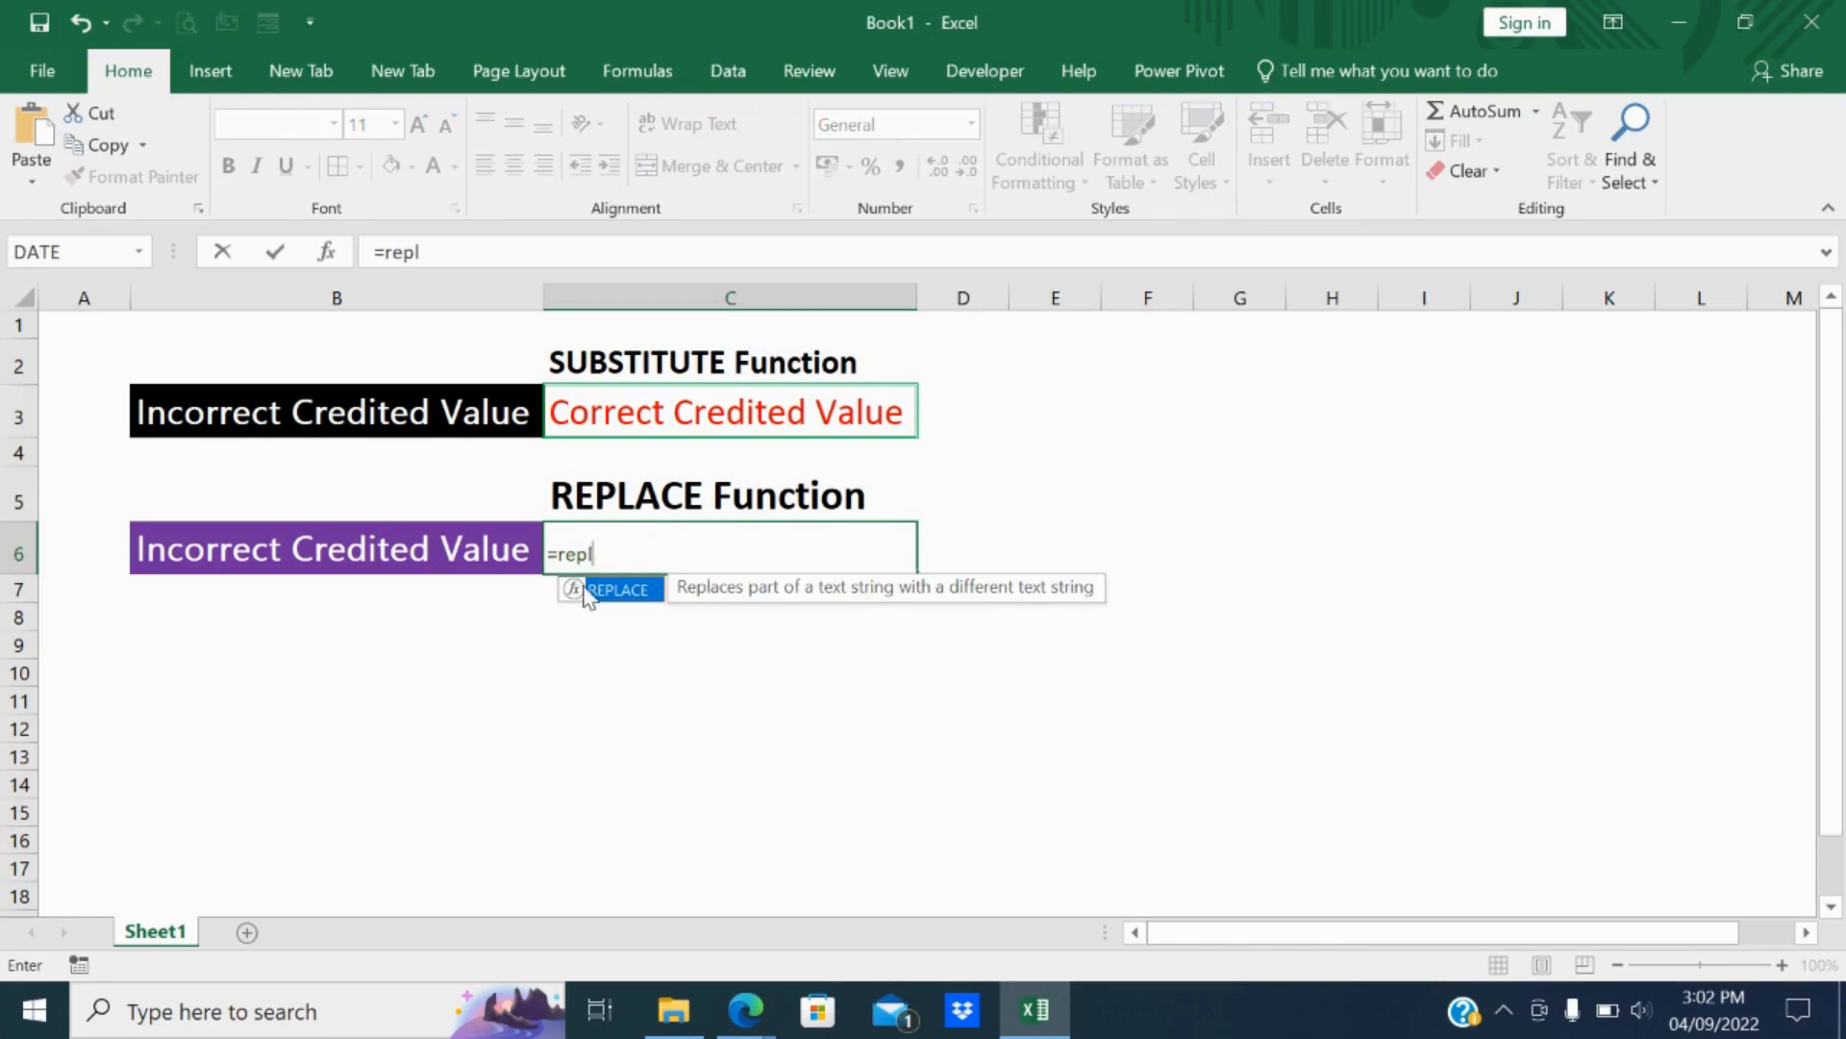
double_click(586, 590)
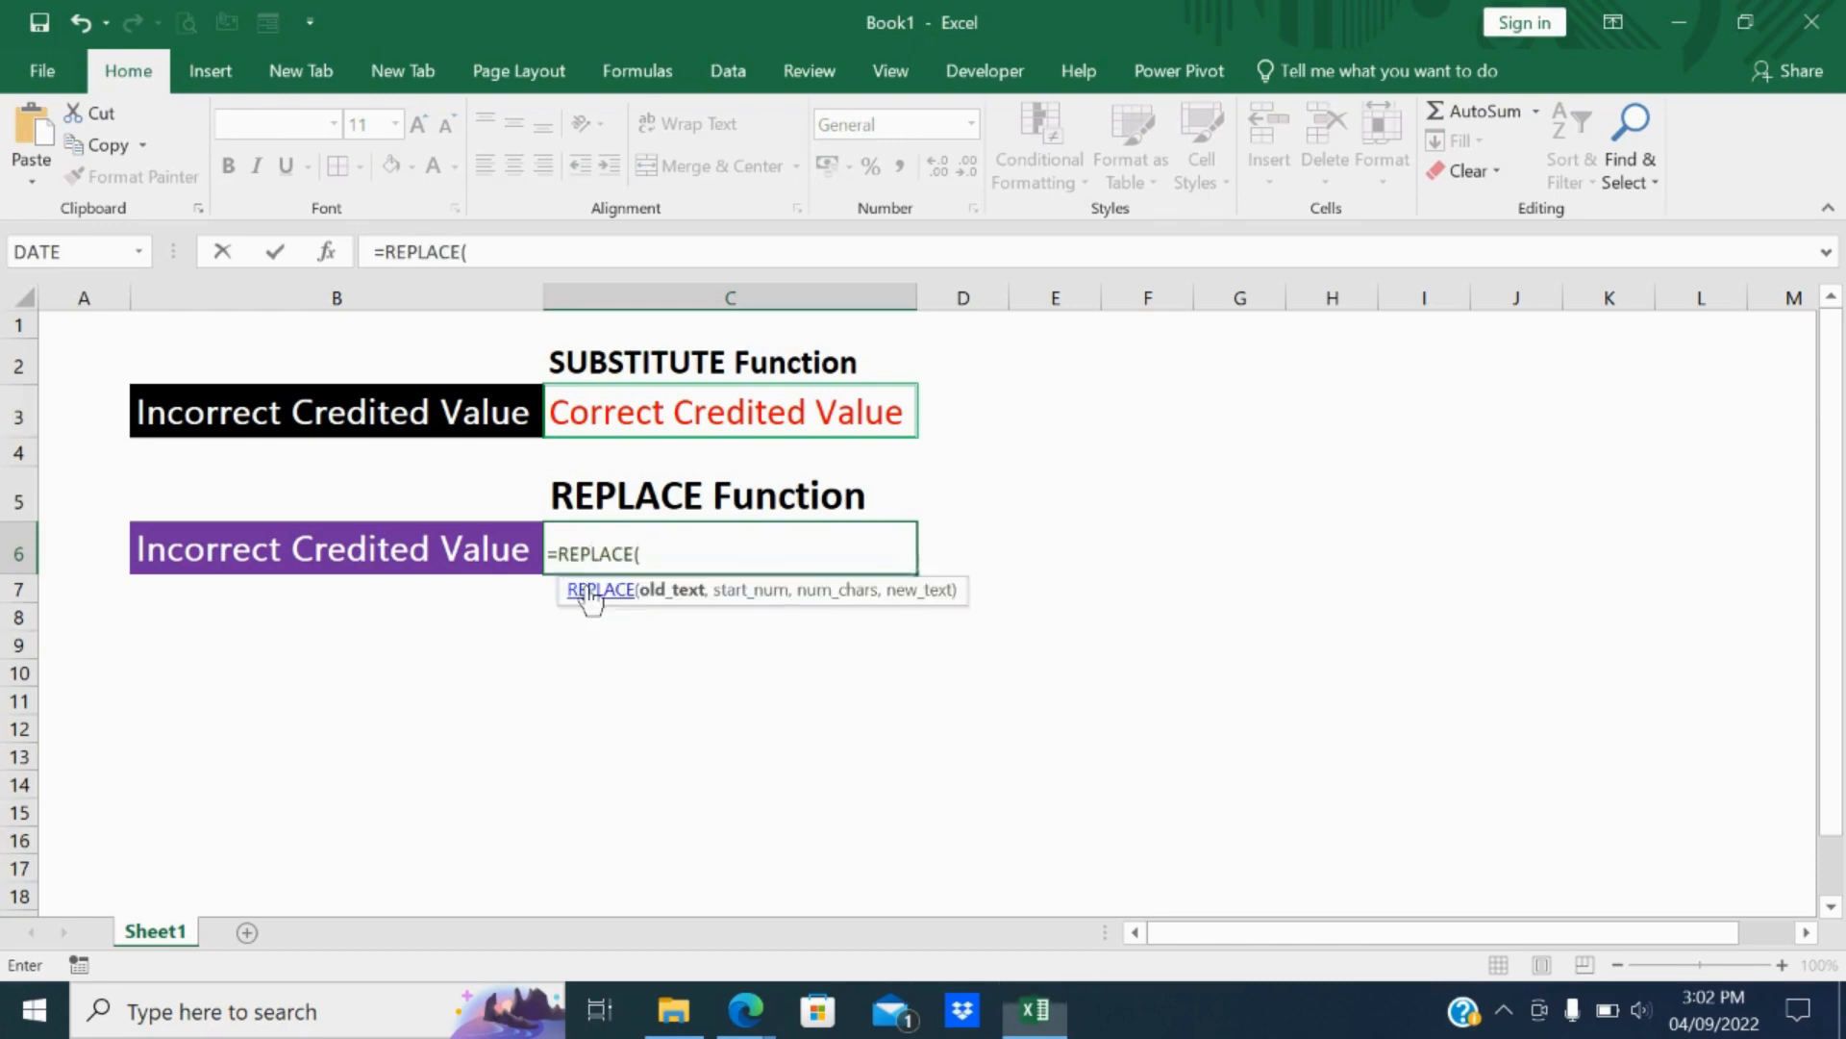
click(425, 556)
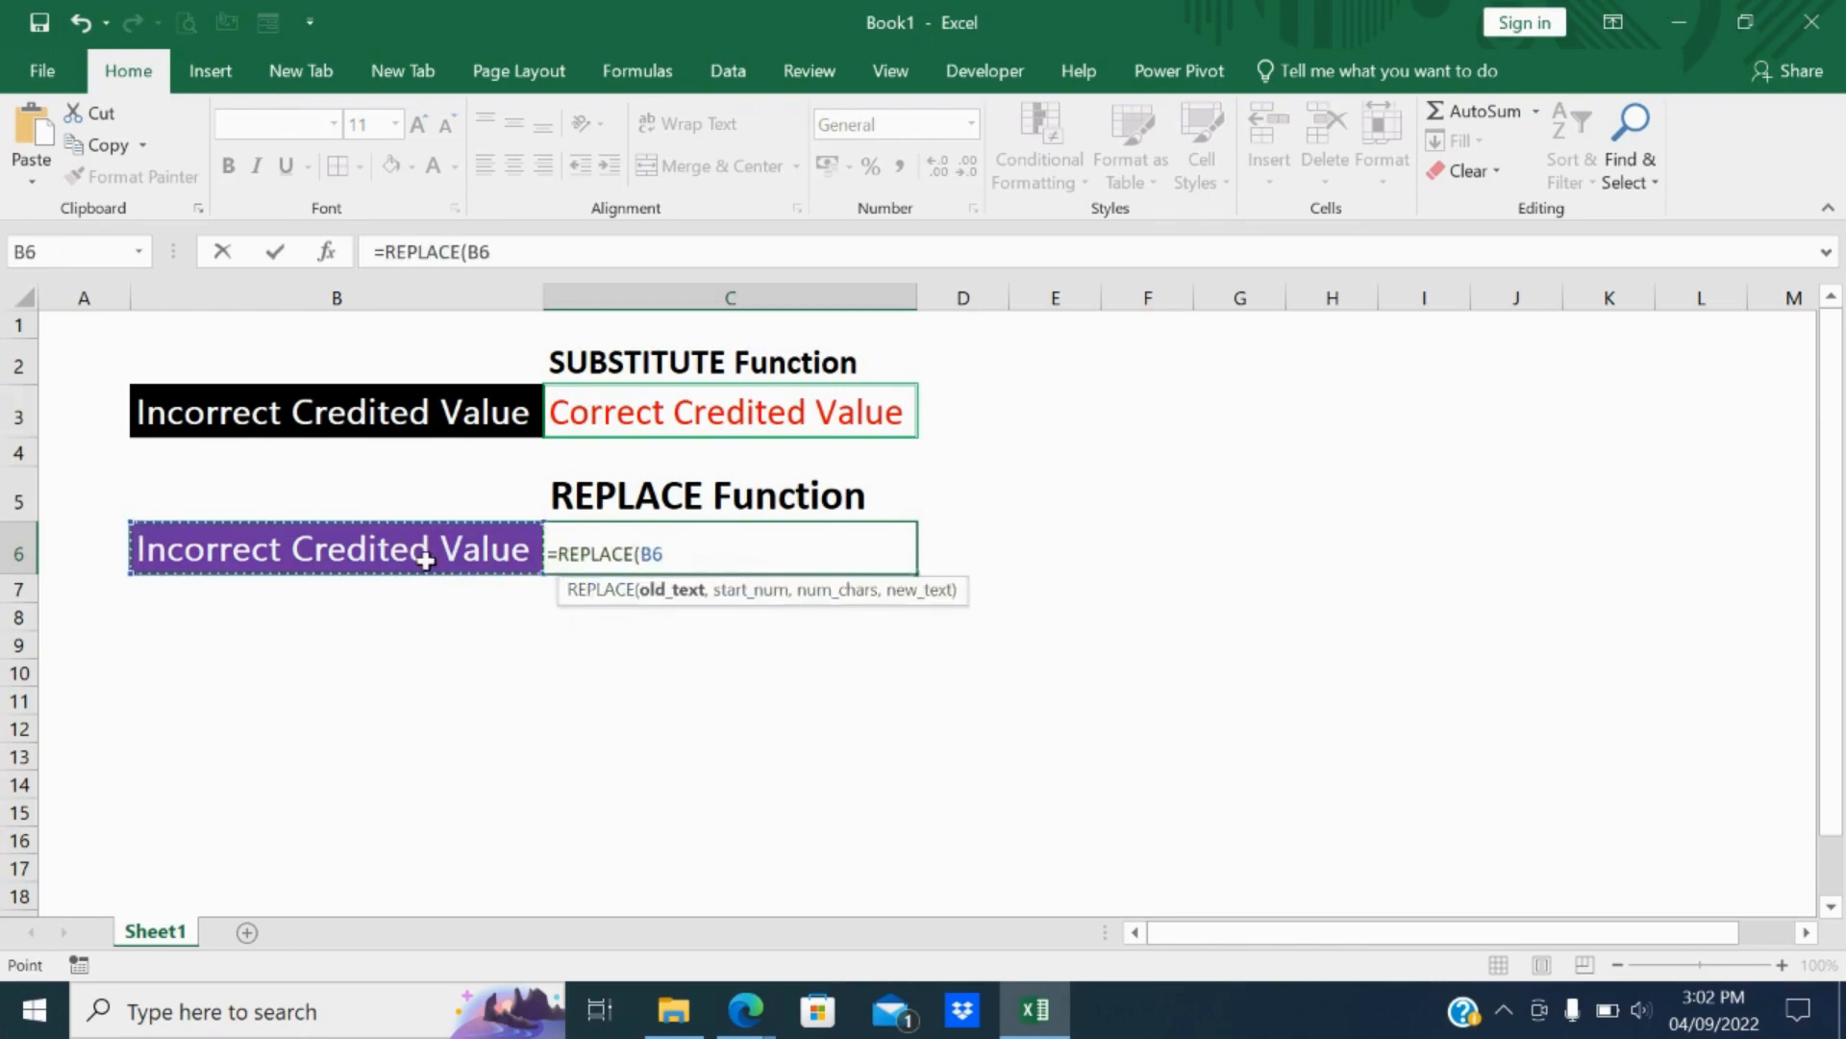
text(,1)
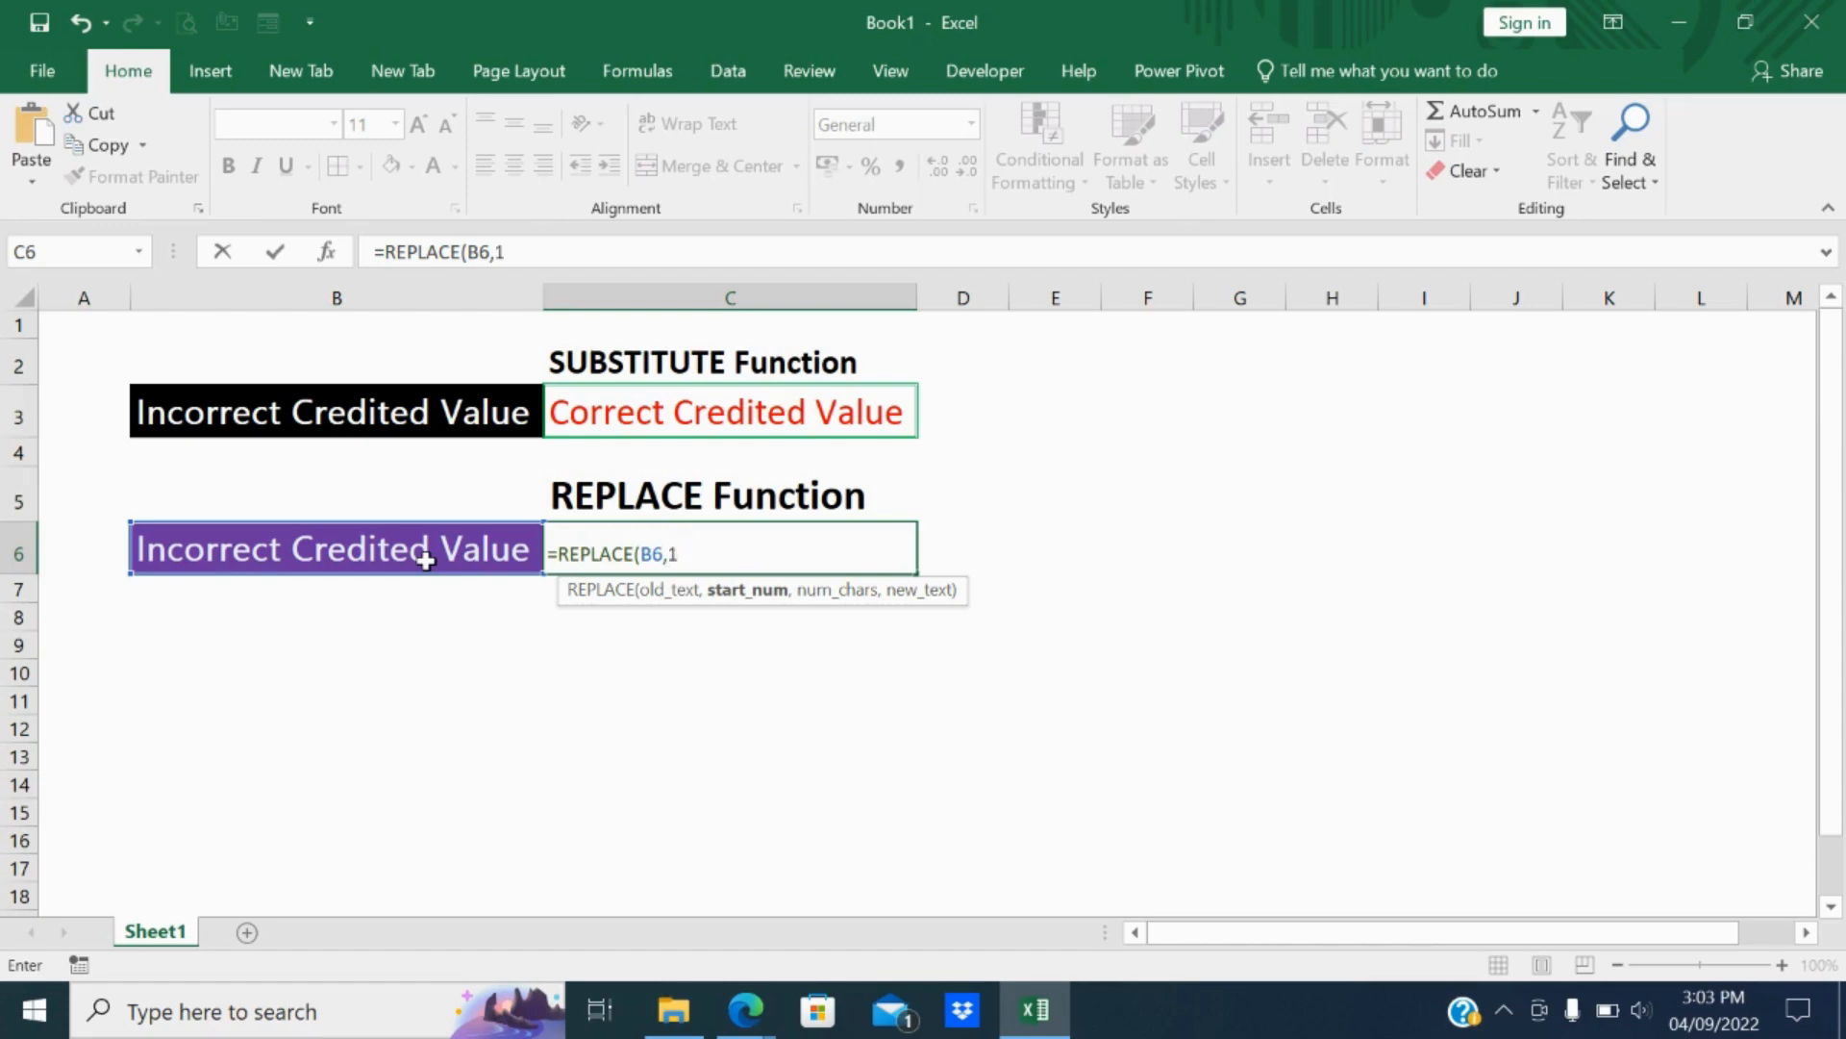
text(,)
text(9)
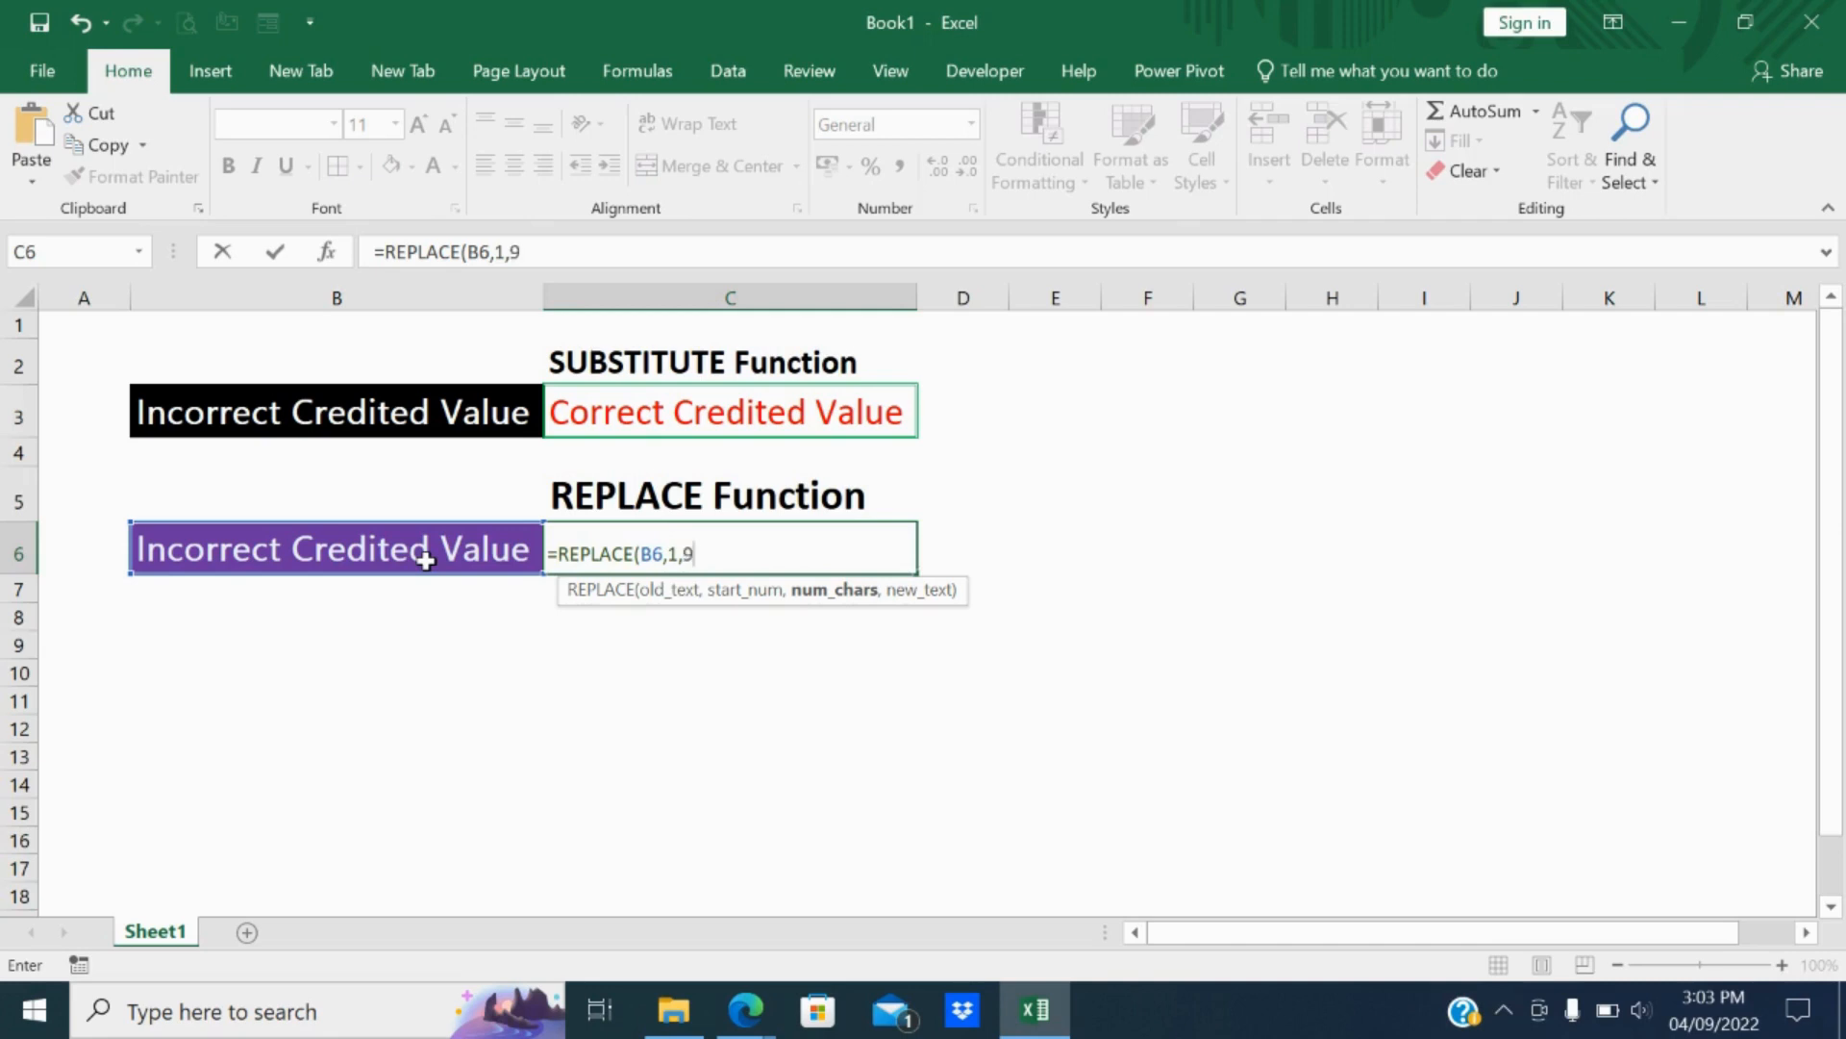
text(,)
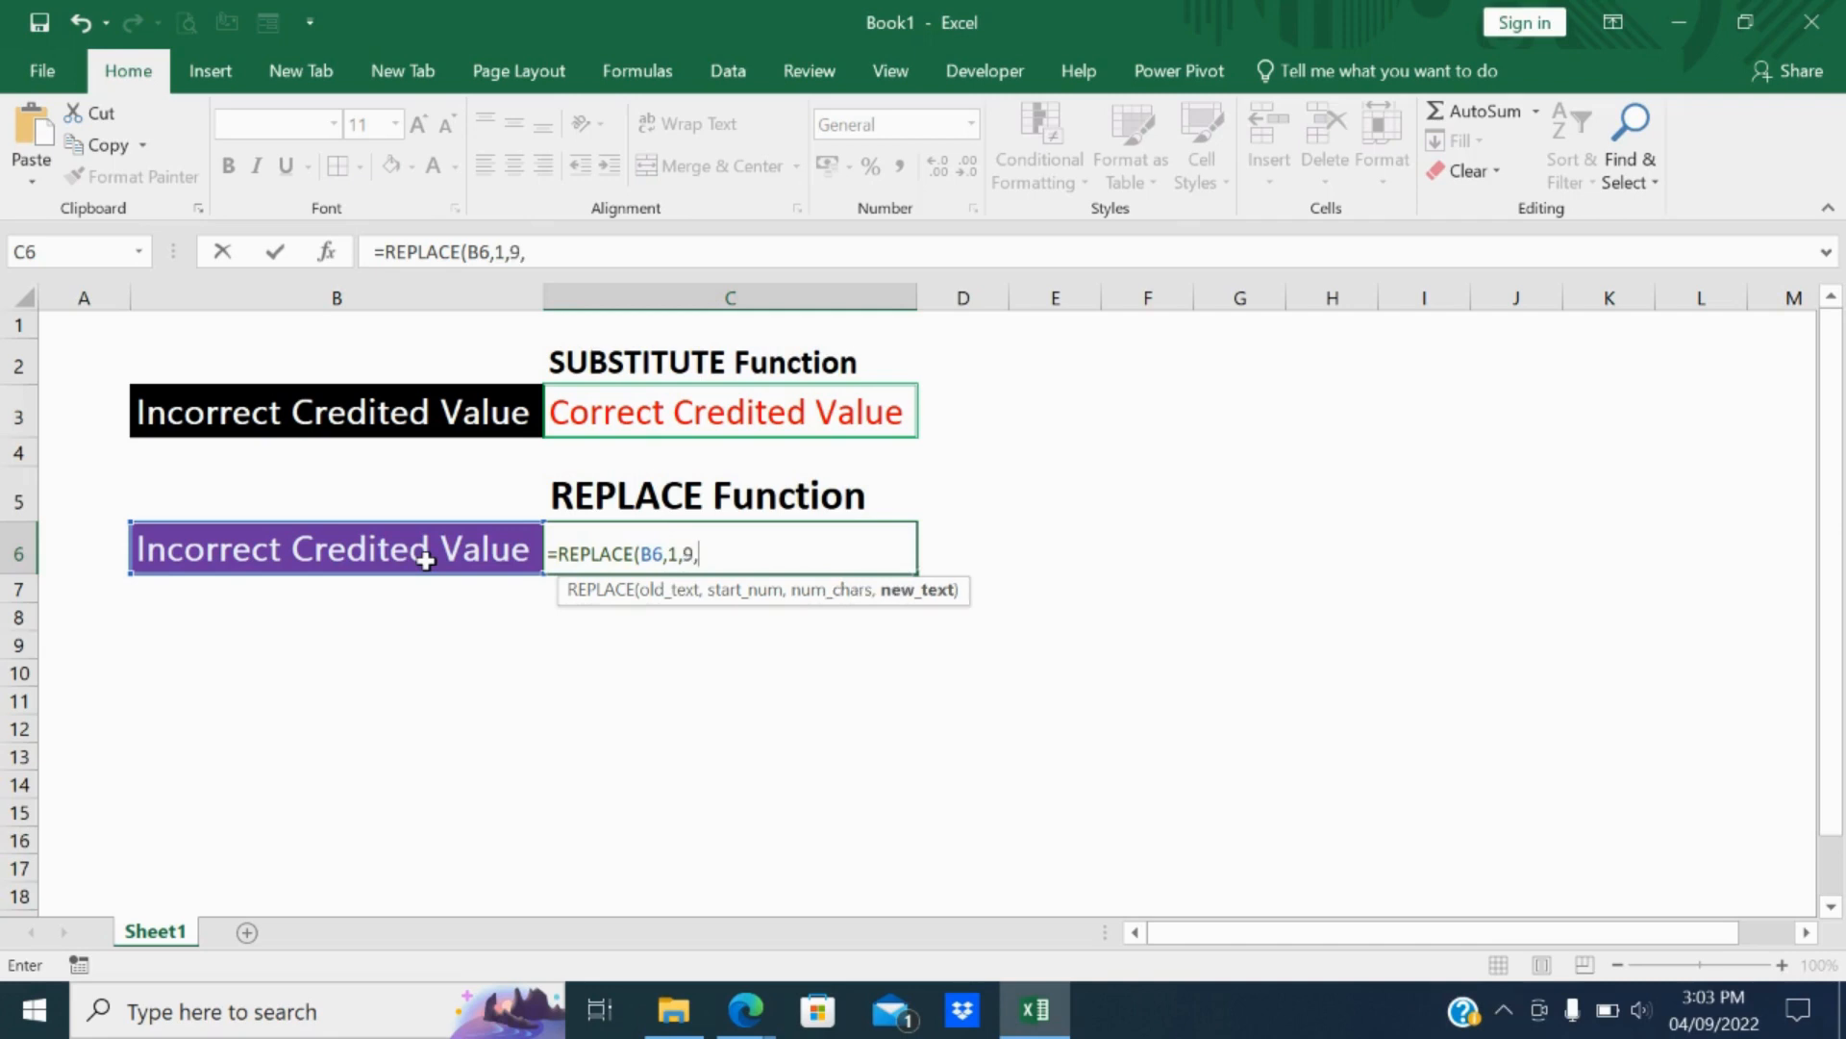
text("Correct"))
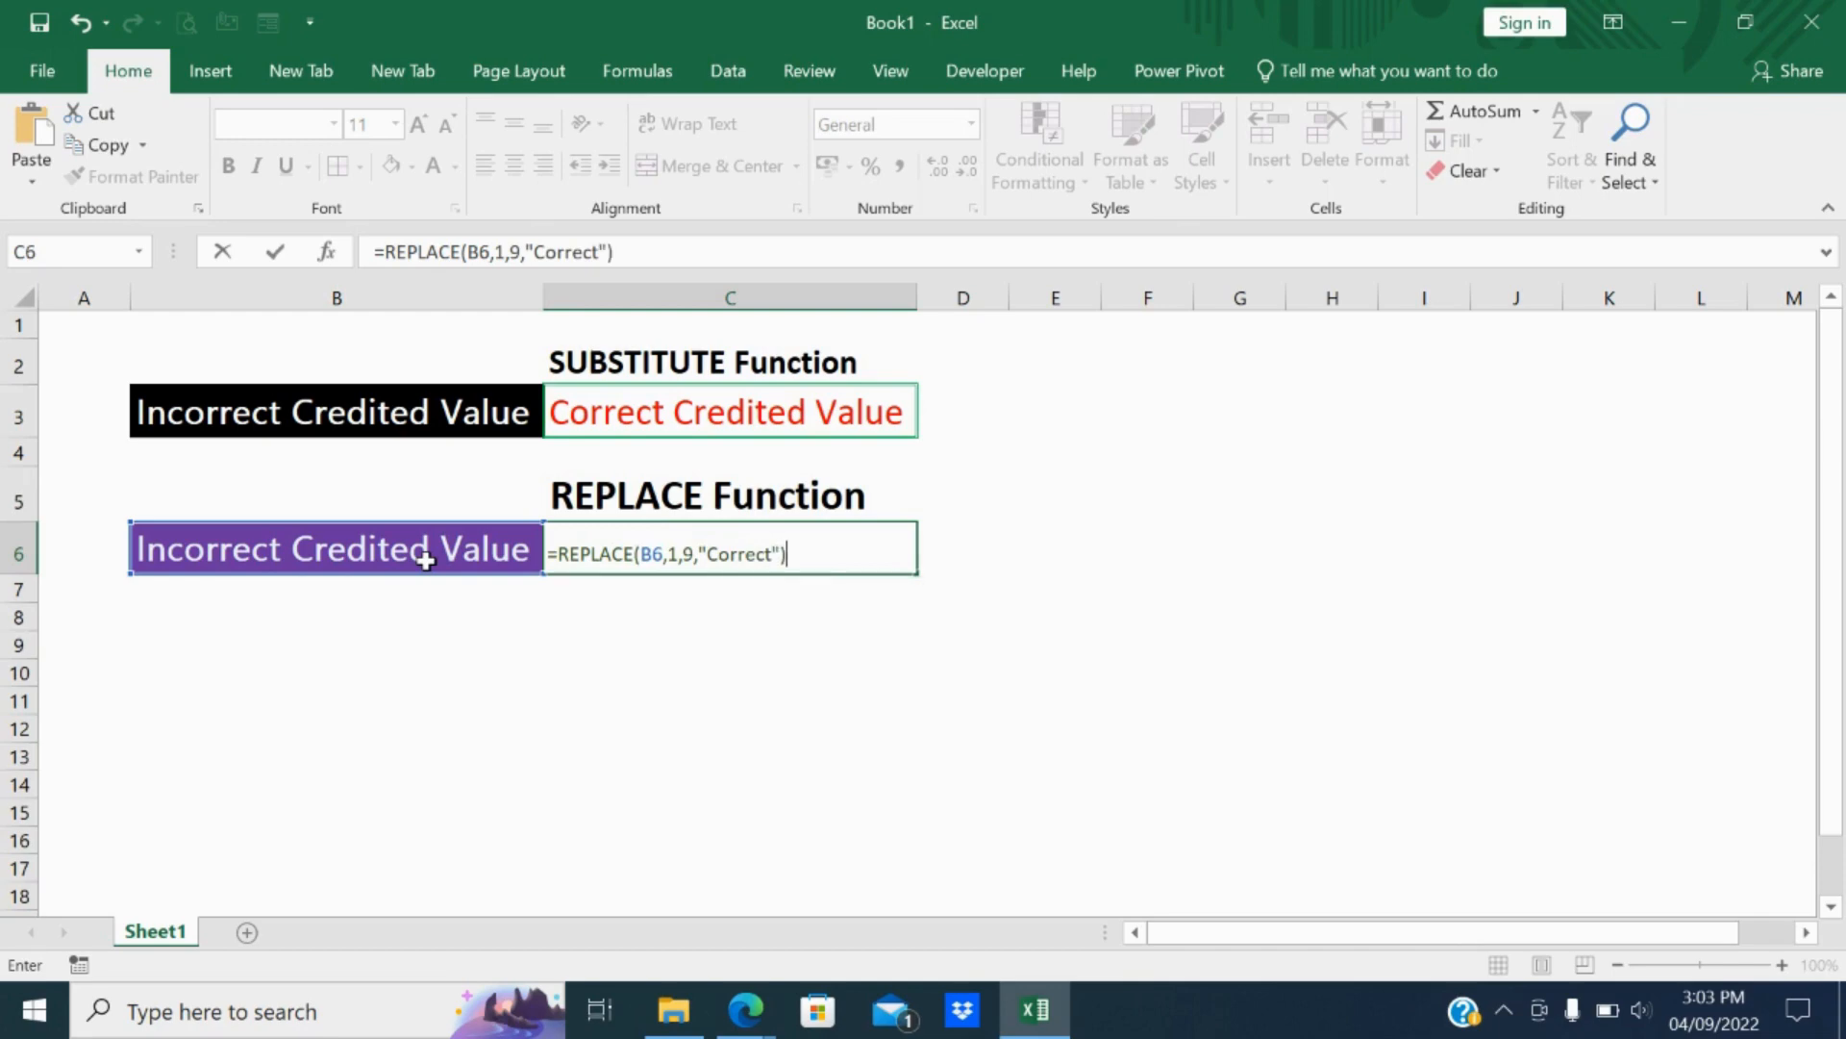
key(Return)
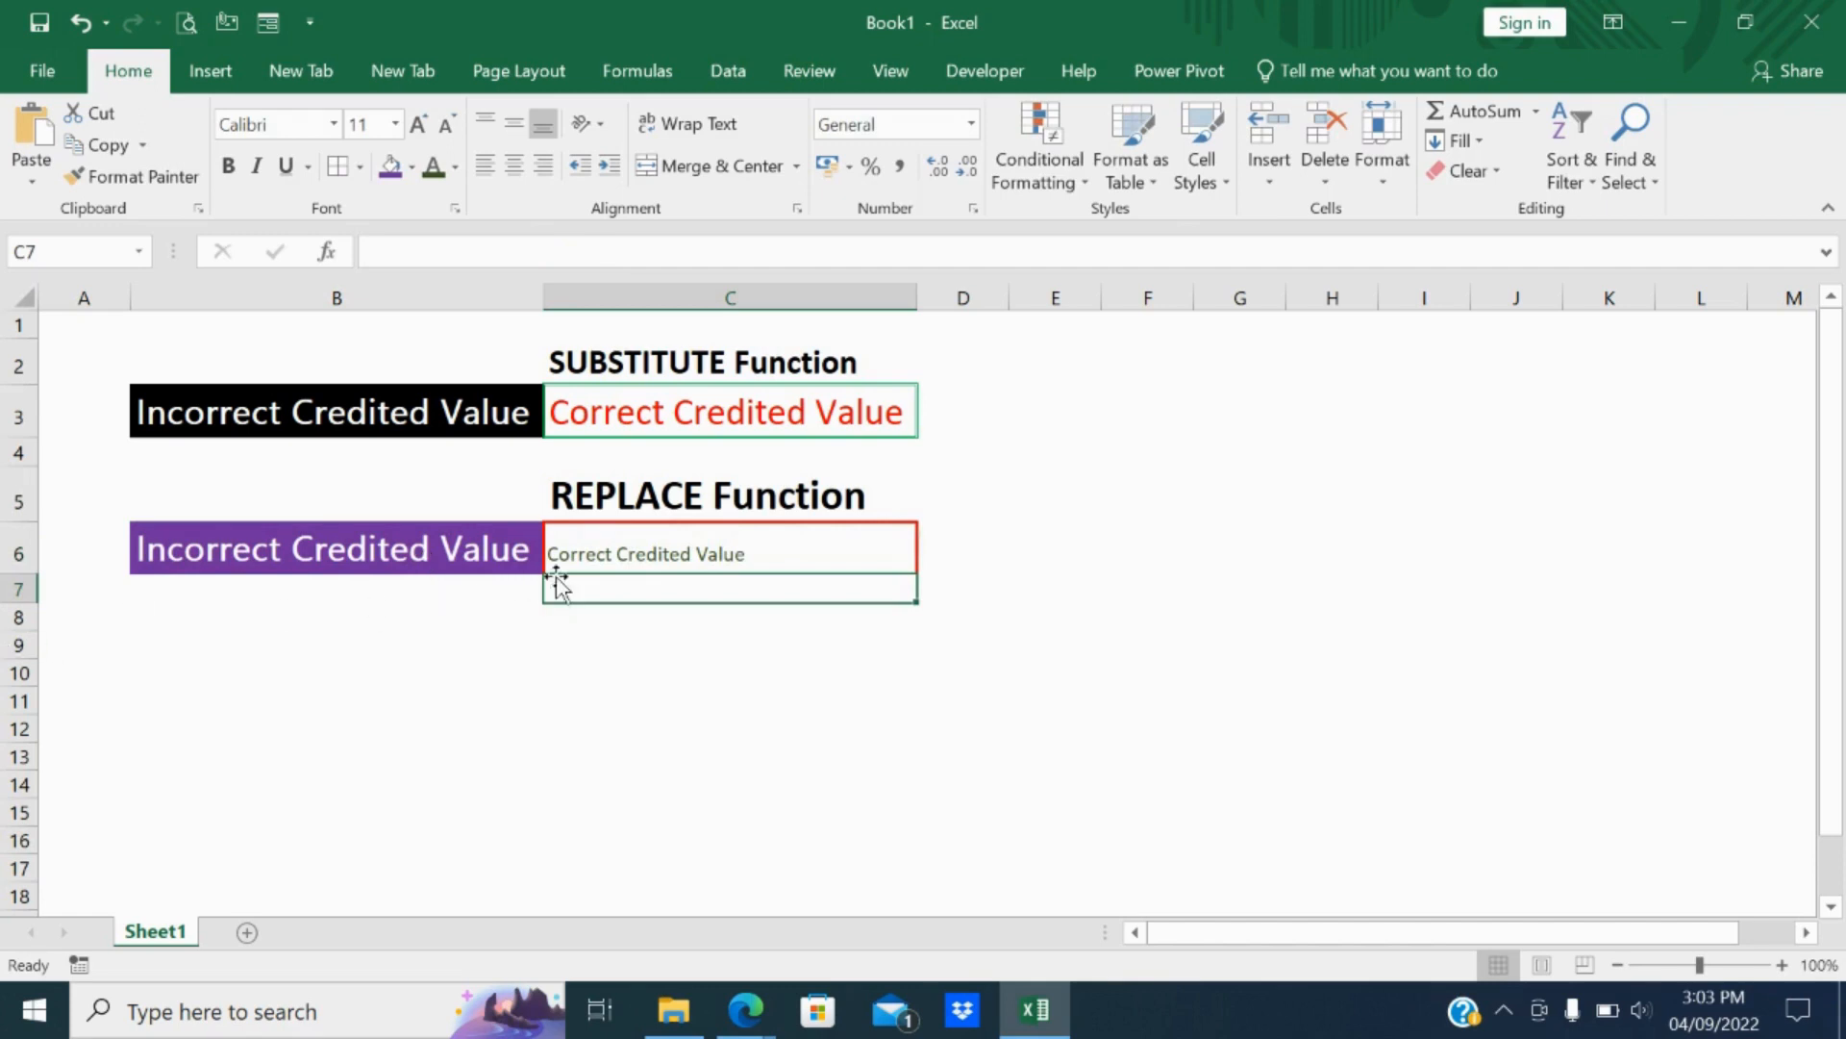
Make the REPLACE result in C6 bold and increase its font size to 20
click(597, 549)
key(ctrl+b)
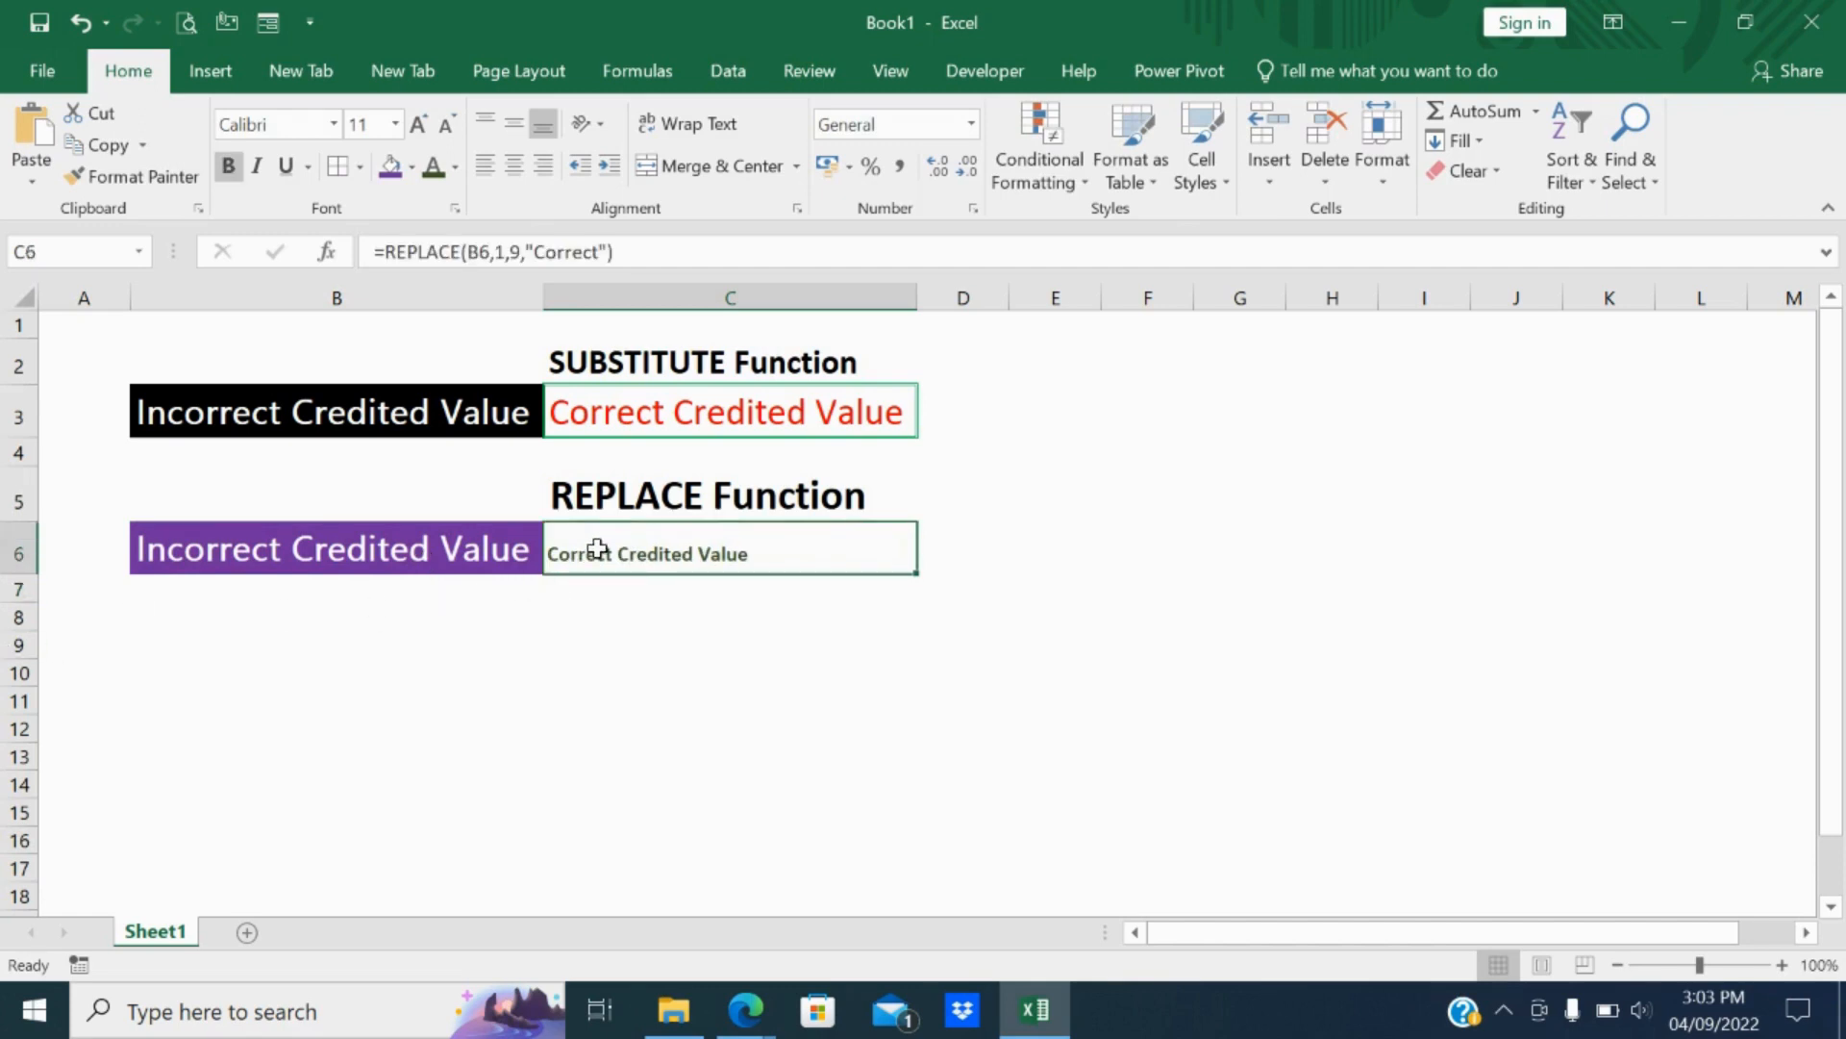
click(419, 125)
click(418, 125)
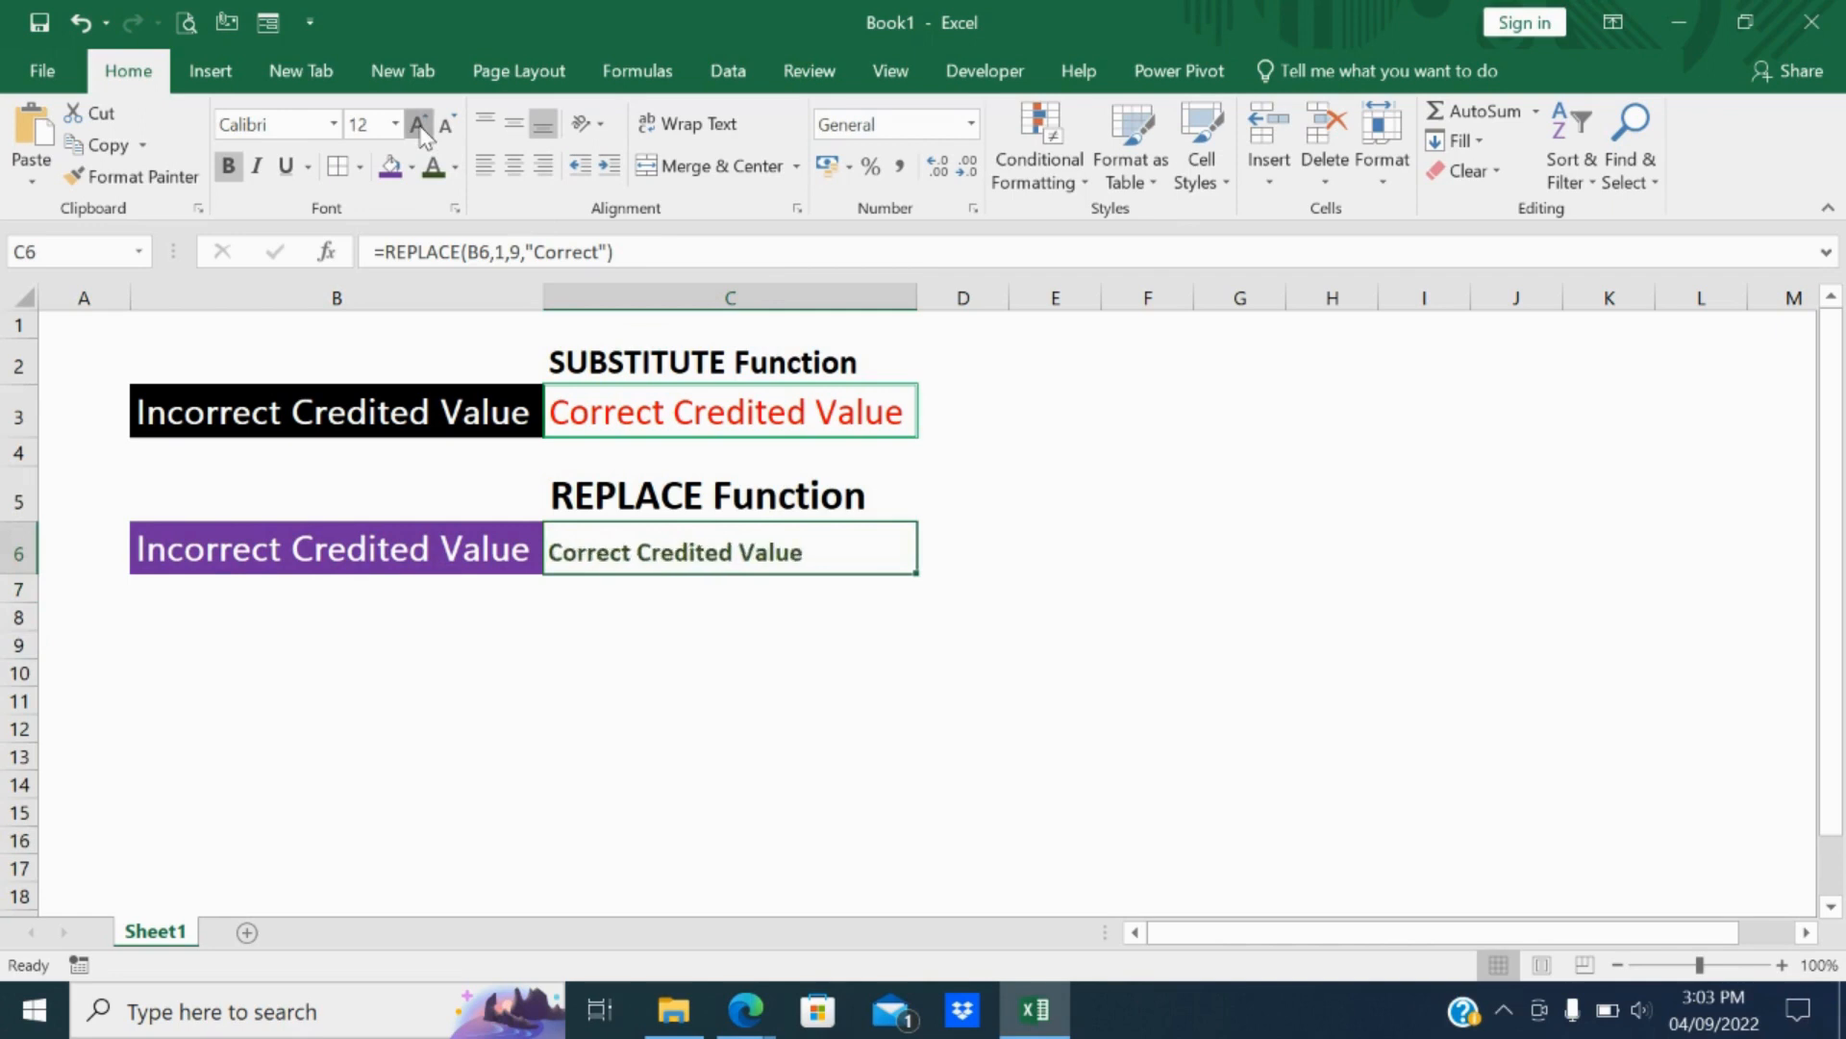
click(418, 125)
click(419, 125)
click(418, 125)
click(1302, 579)
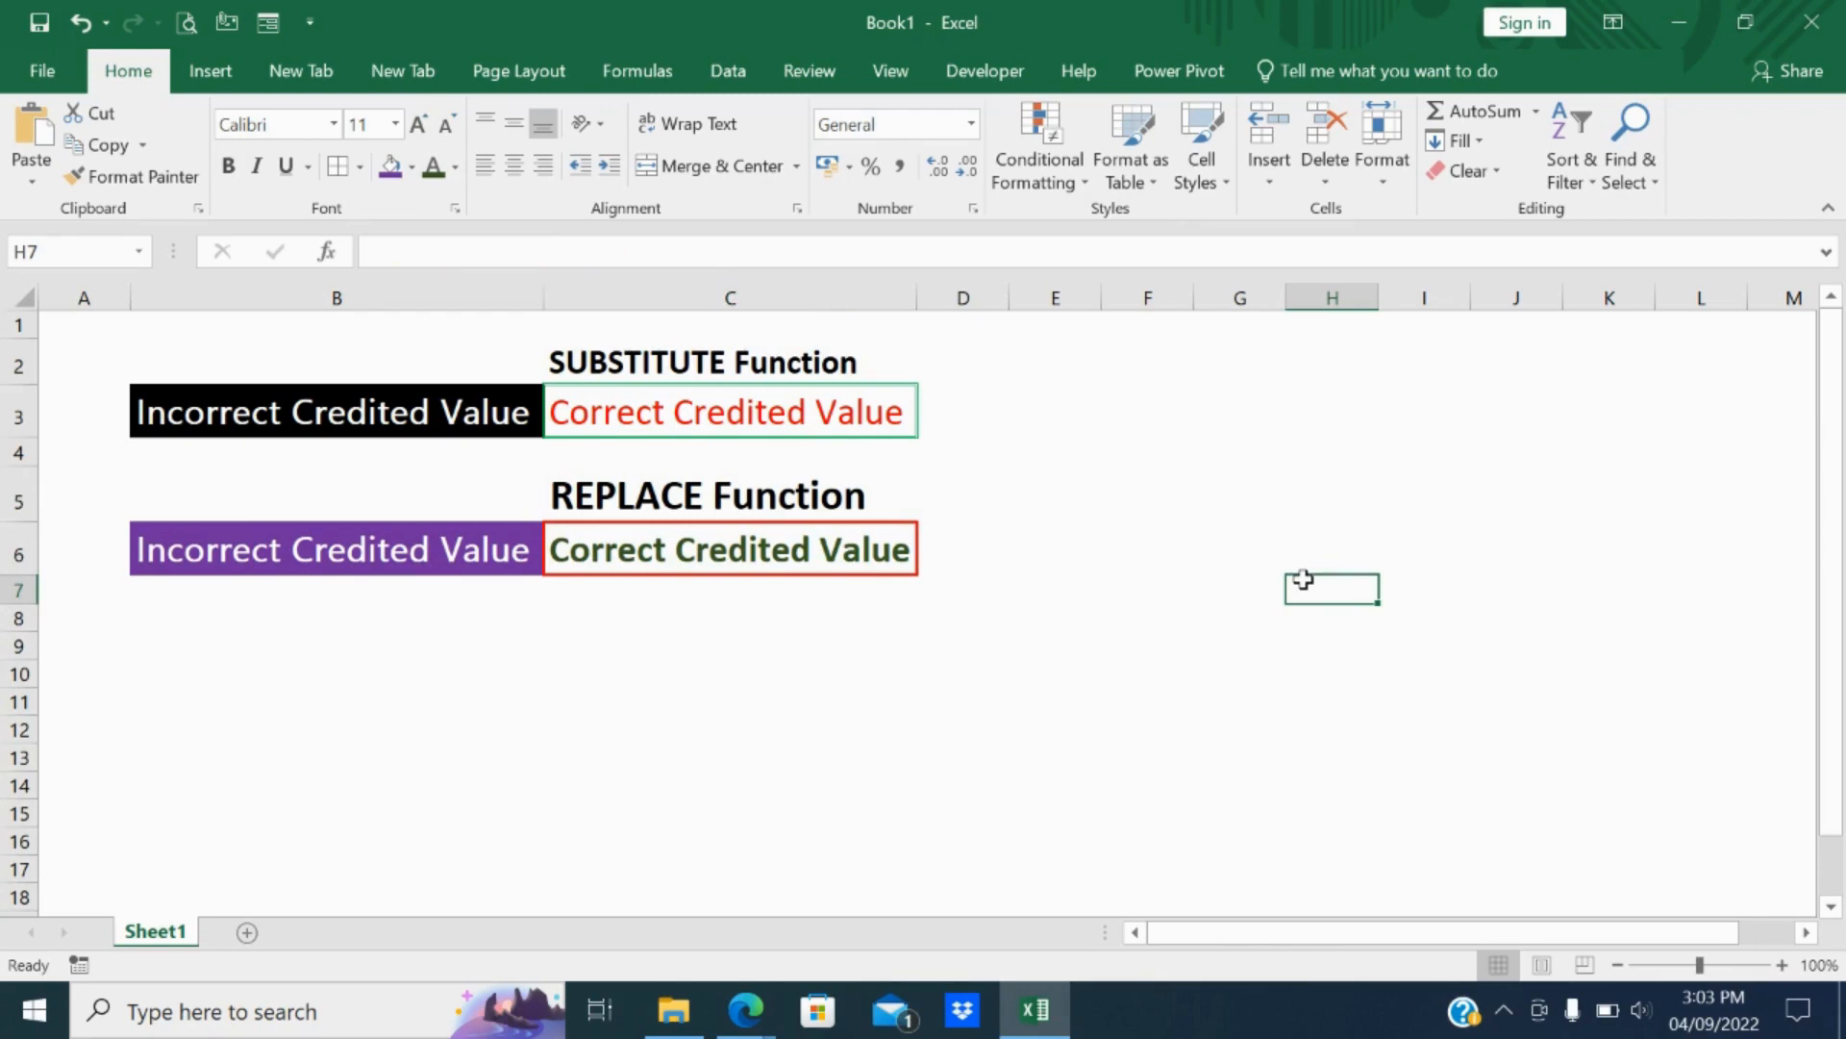
Make the SUBSTITUTE result in C3 bold
click(779, 414)
key(ctrl+b)
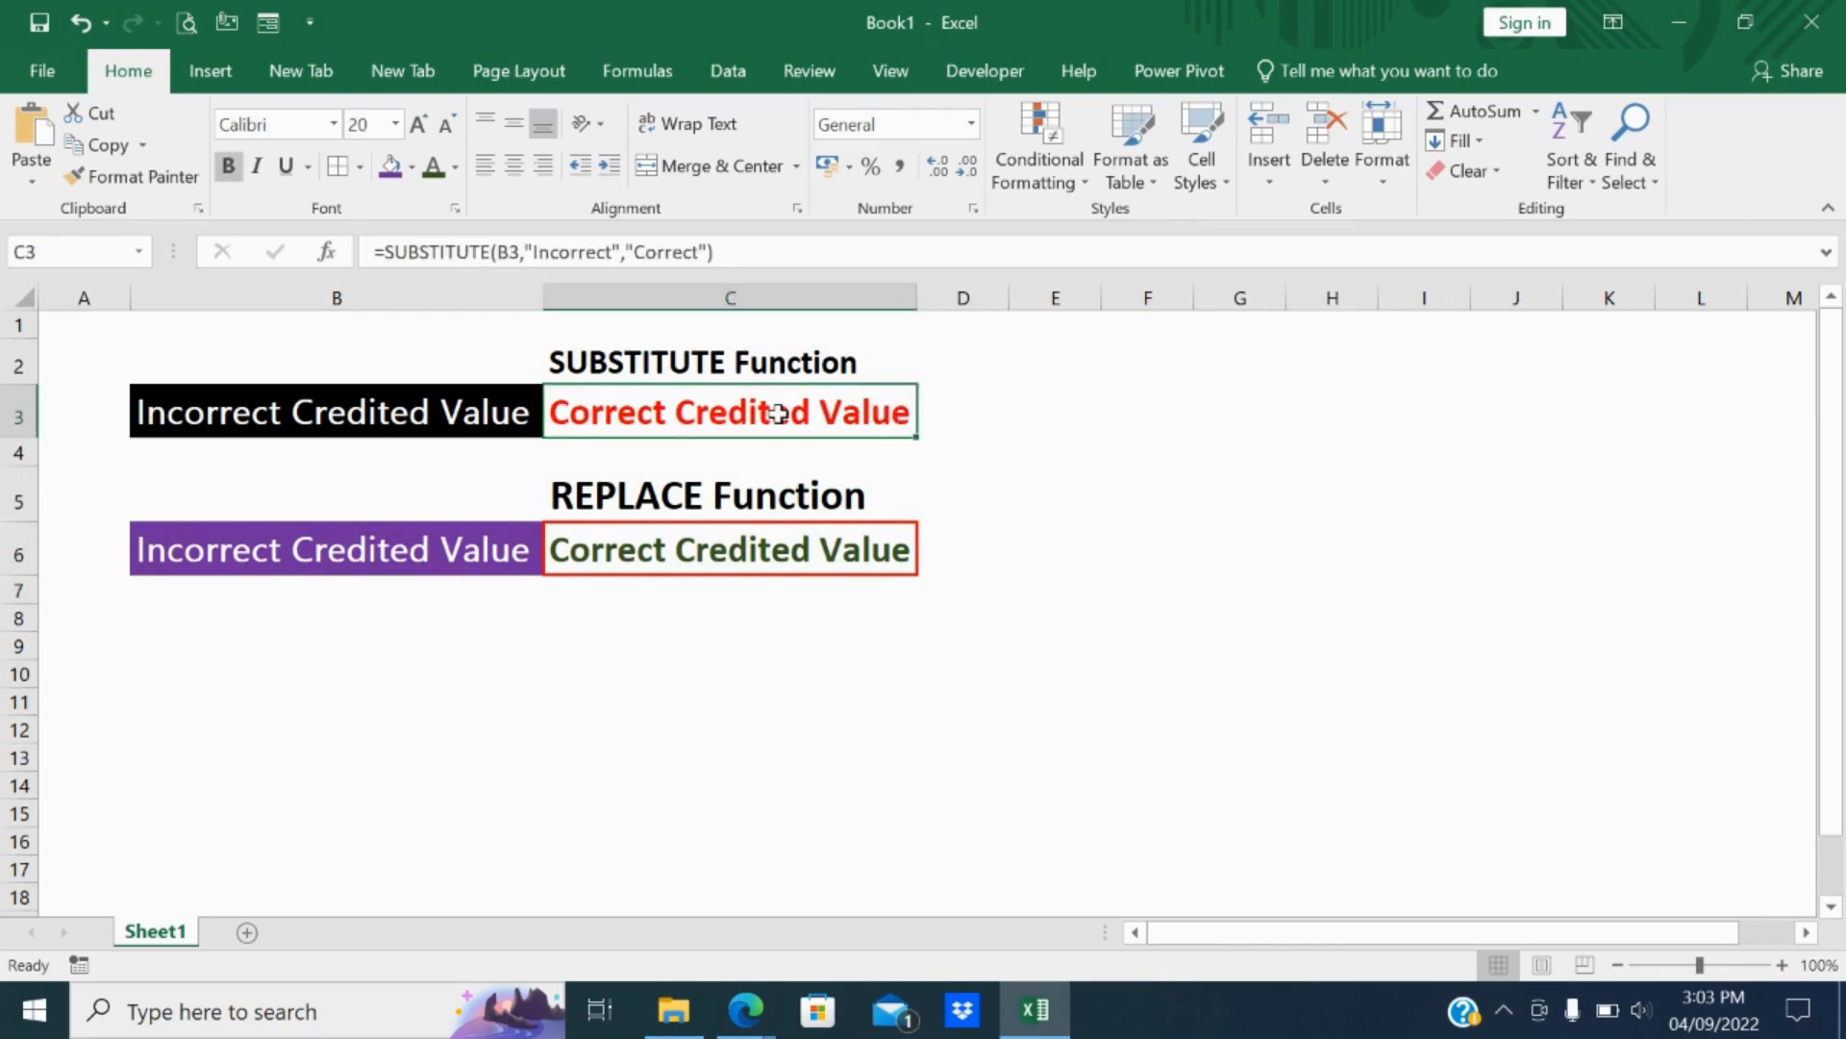
click(1249, 529)
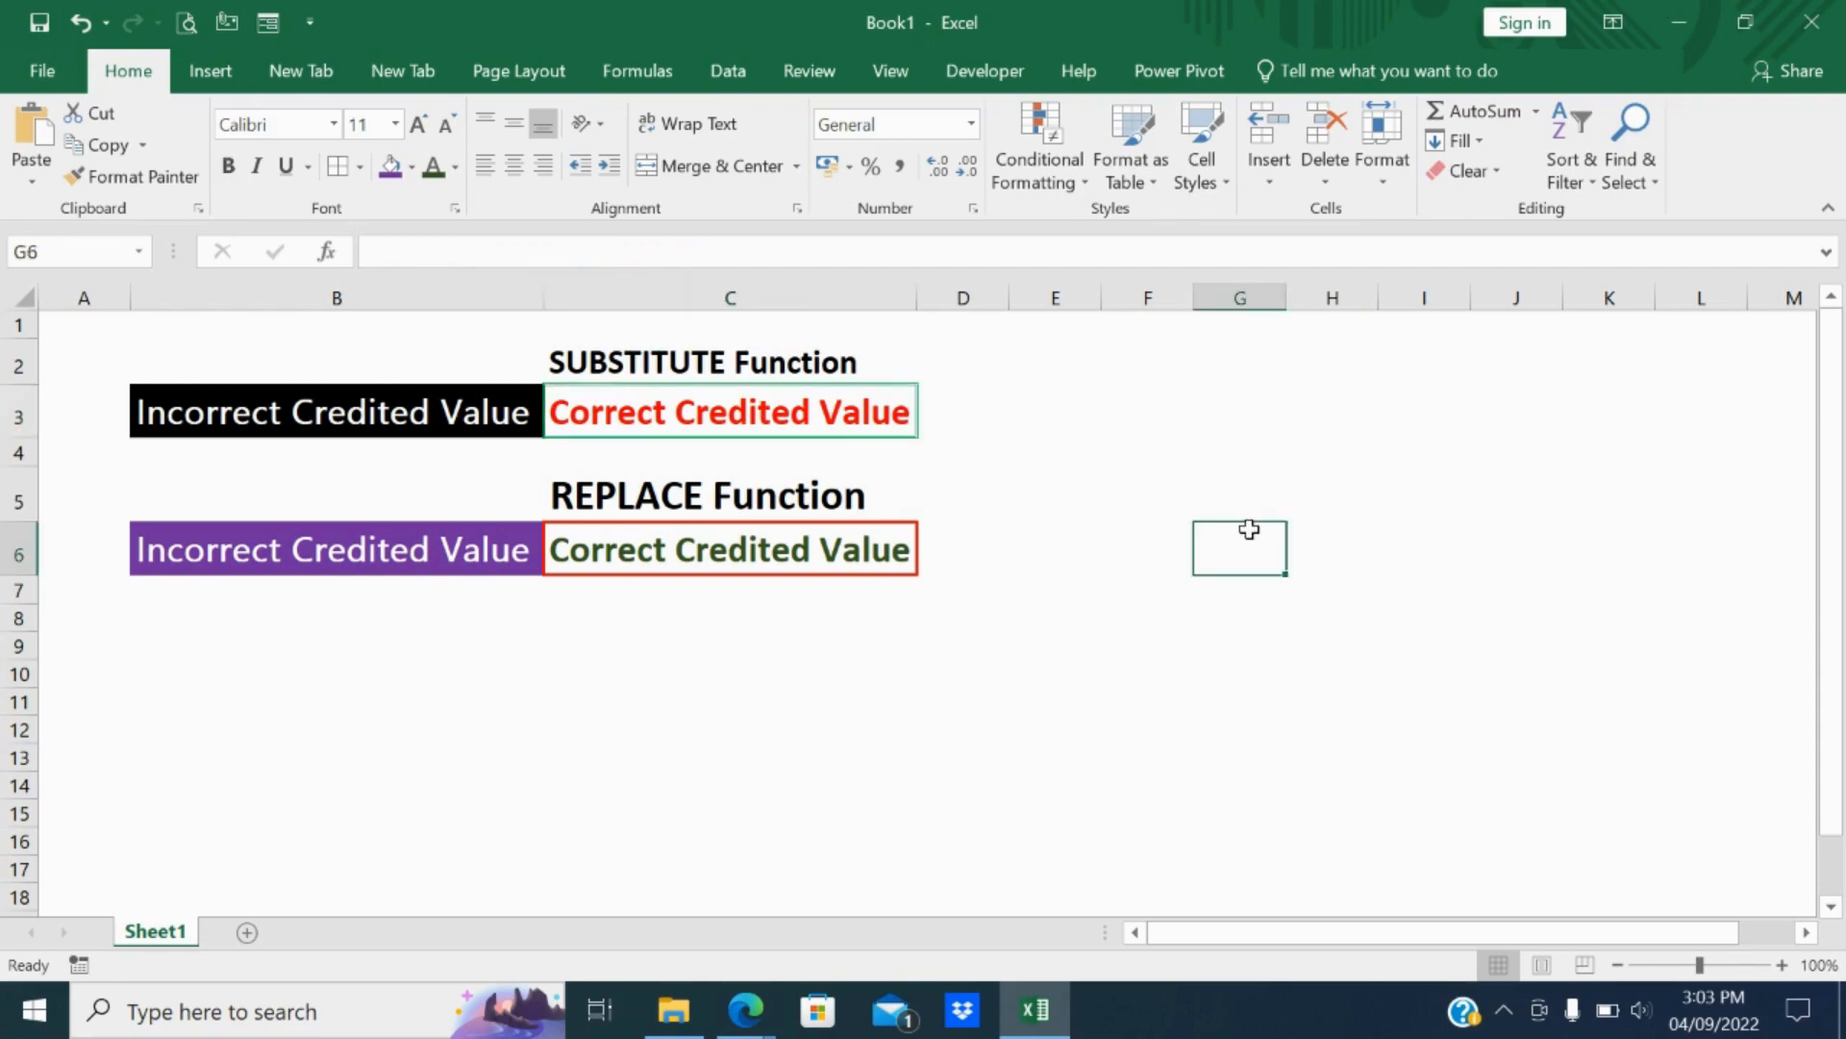